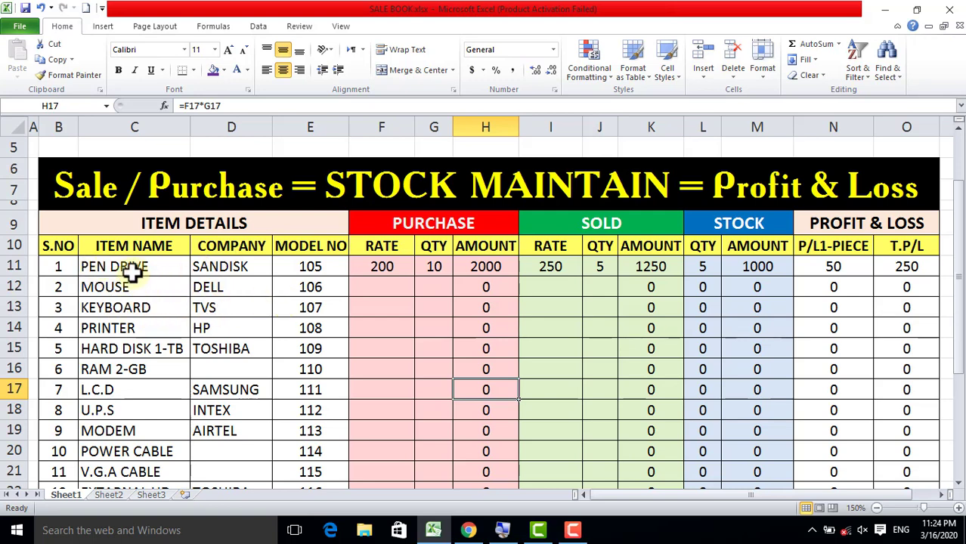
- Examine the pen drive row's item details, purchase and sold entries, and its stock and per-piece profit formulas
{"action": "left_click", "coordinate": [162, 270]}
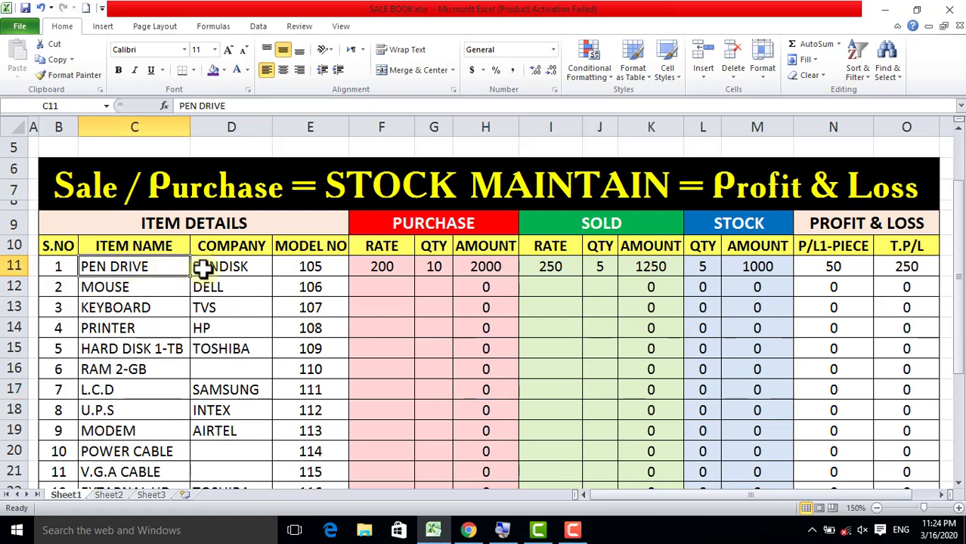
{"action": "left_click", "coordinate": [219, 266]}
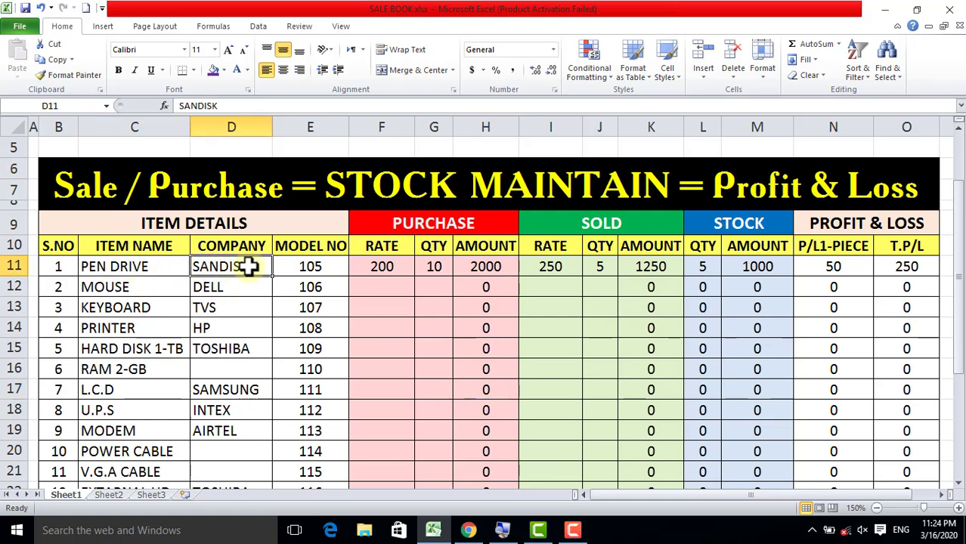
{"action": "left_click", "coordinate": [315, 269]}
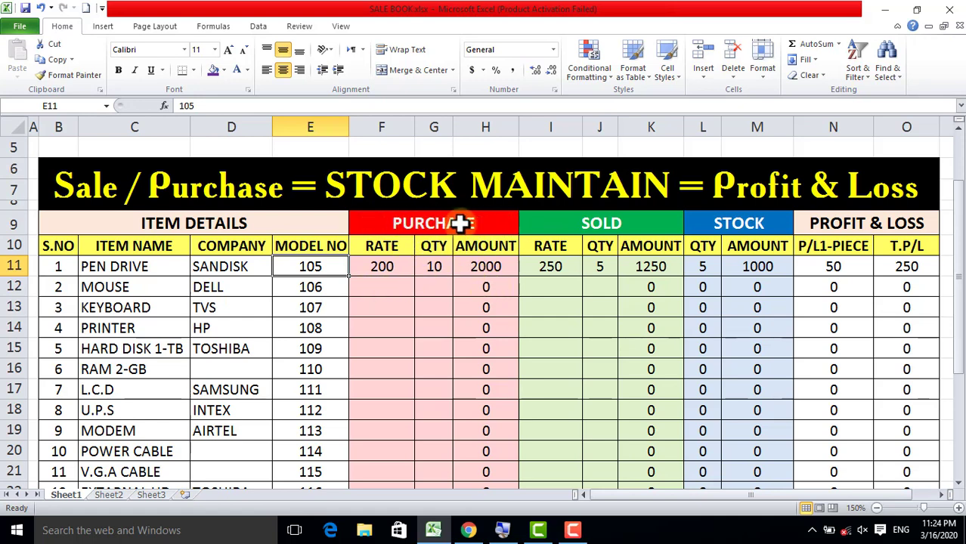
{"action": "left_click", "coordinate": [380, 264]}
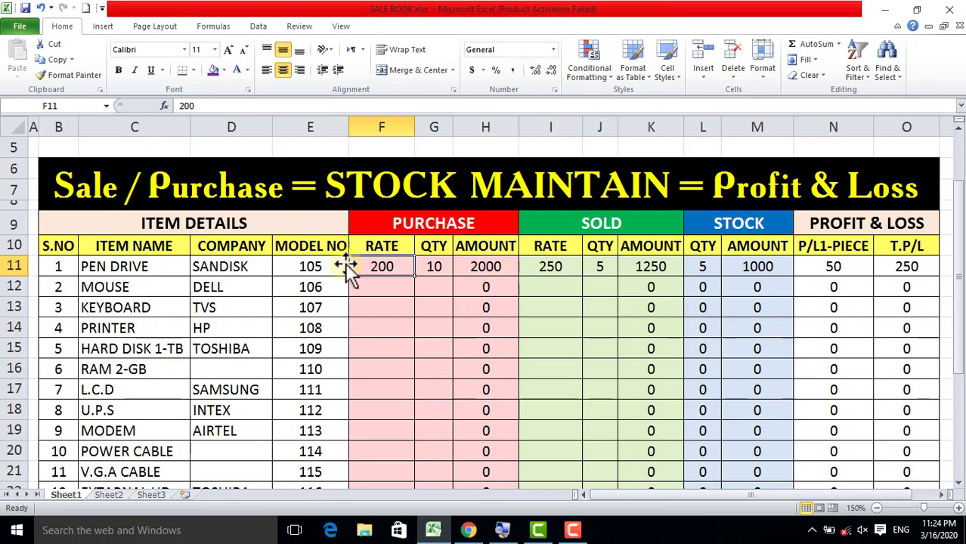
{"action": "left_click_drag", "start_coordinate": [352, 263], "coordinate": [546, 267]}
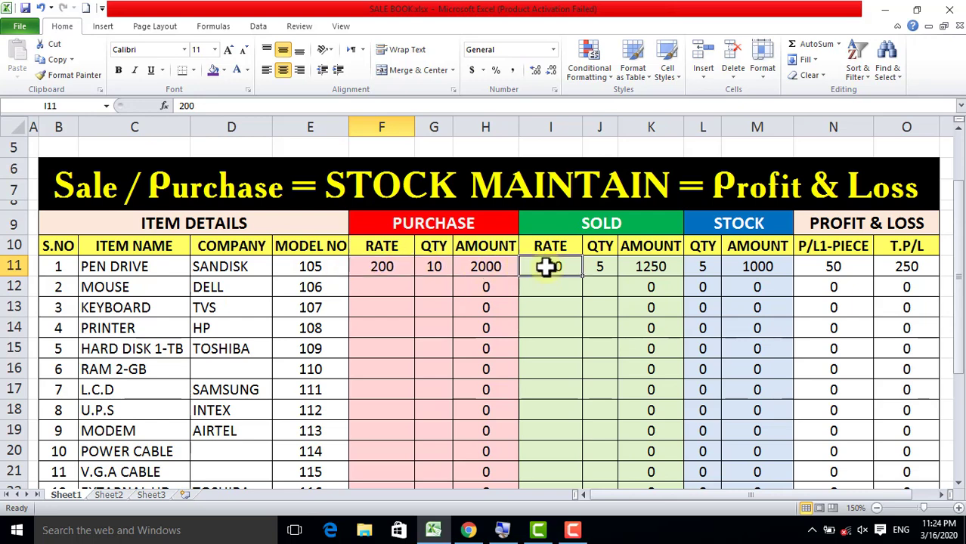
{"action": "left_click", "coordinate": [599, 268]}
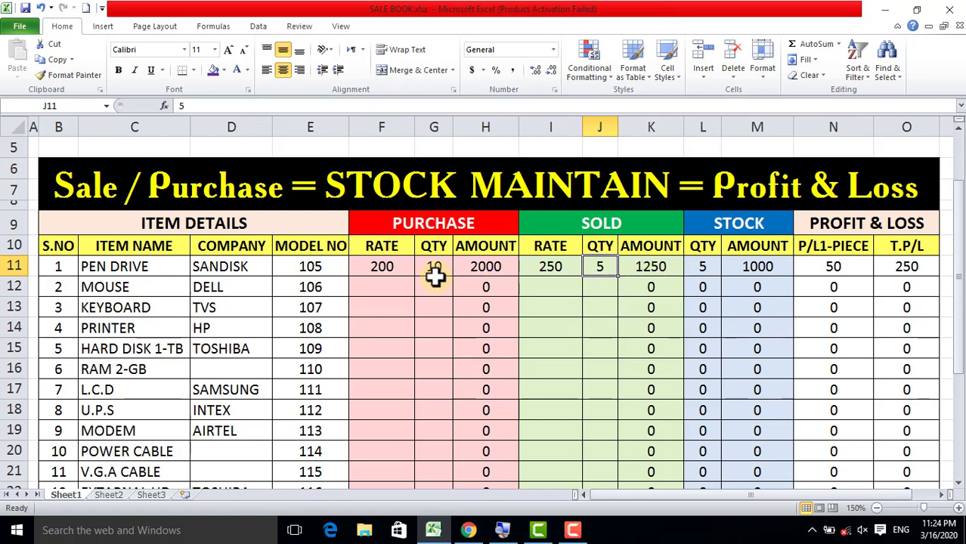
{"action": "left_click", "coordinate": [706, 267]}
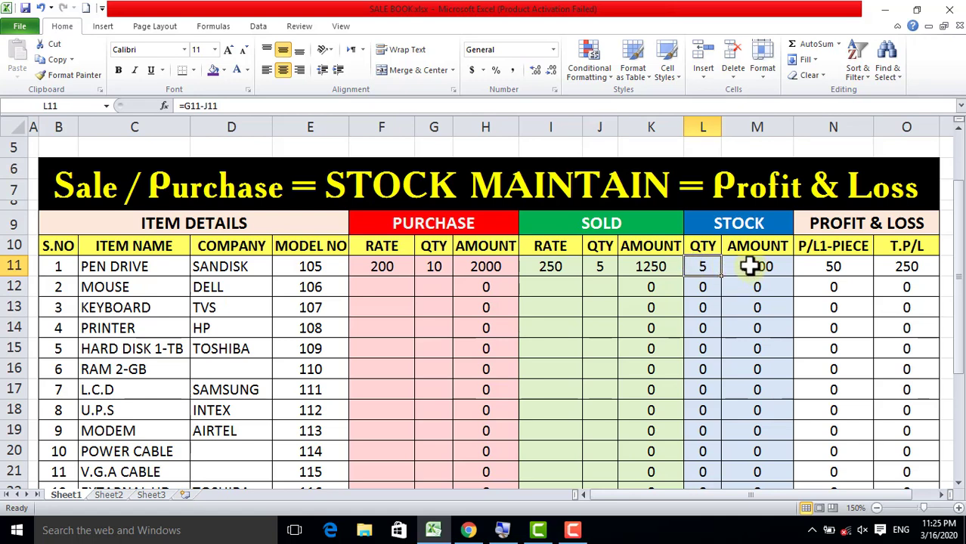
{"action": "left_click", "coordinate": [837, 266]}
{"action": "left_click", "coordinate": [379, 267]}
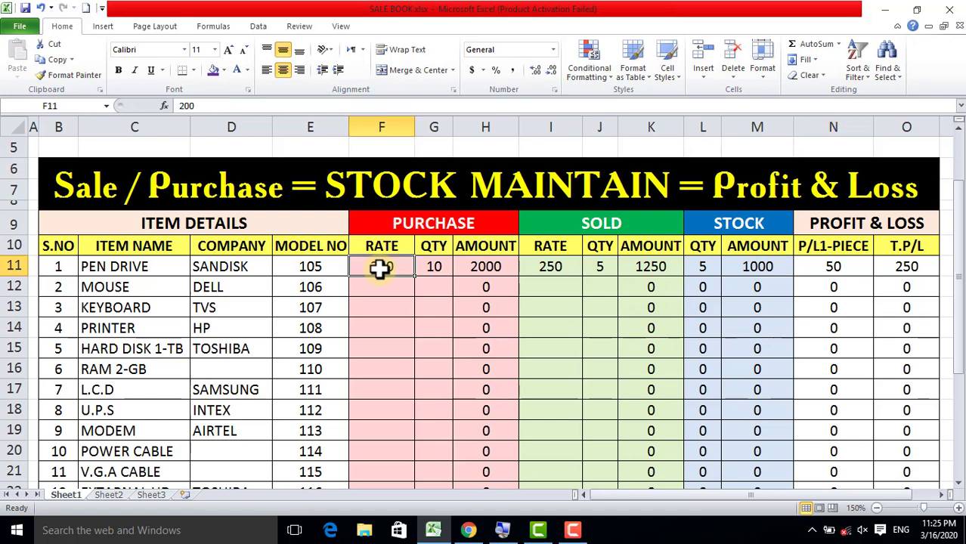
{"action": "left_click", "coordinate": [536, 269]}
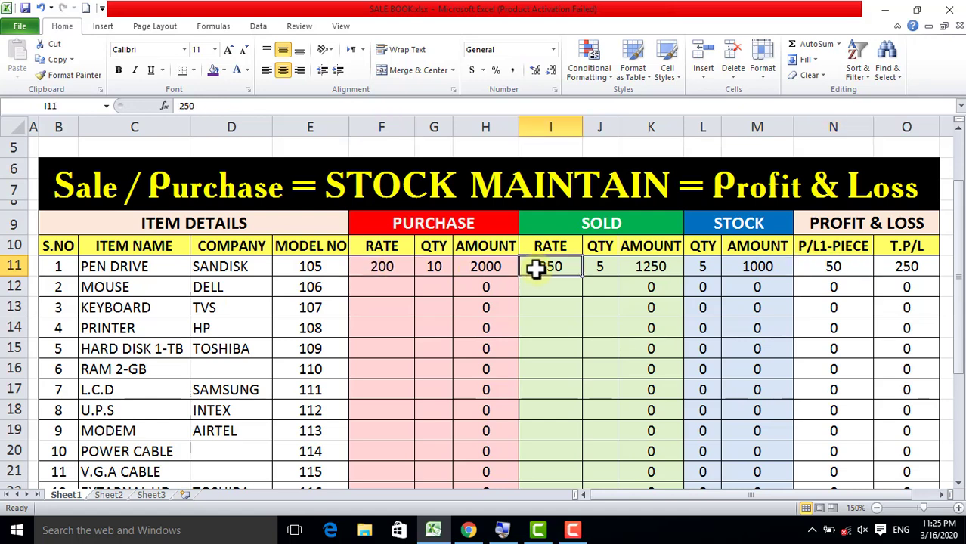
{"action": "left_click", "coordinate": [833, 264]}
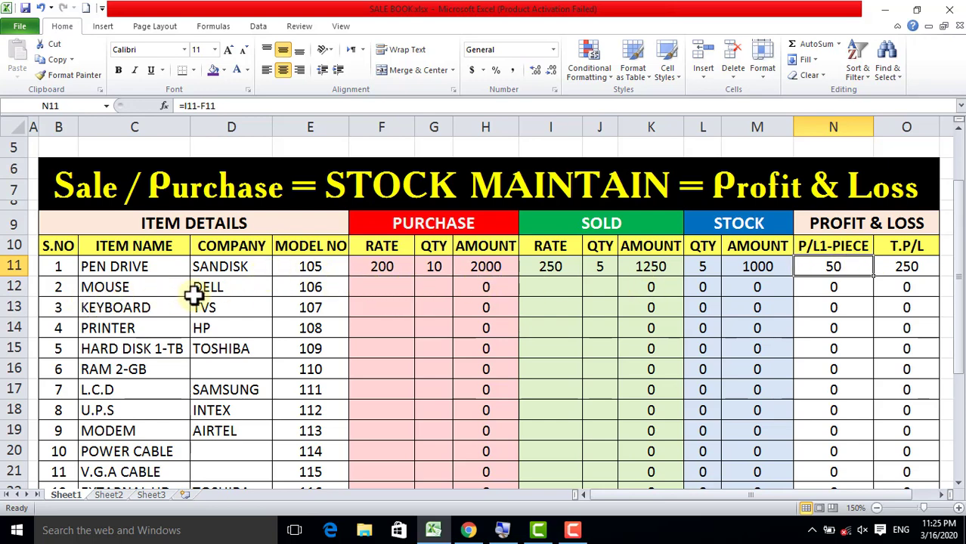
- Enter a purchase rate of 200 and a purchase quantity of 10 for the mouse in row 12
{"action": "left_click", "coordinate": [375, 287]}
{"action": "type", "text": "200"}
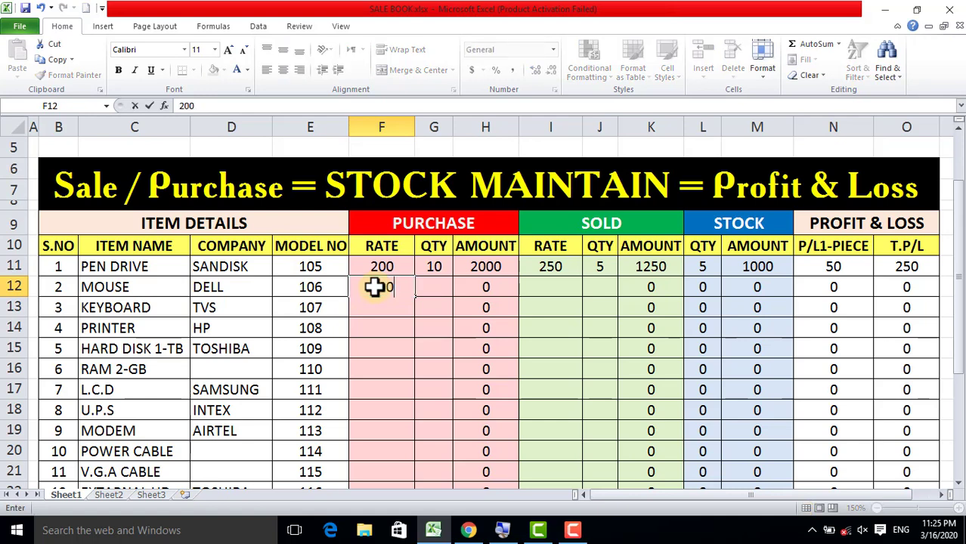
{"action": "key", "text": "Tab"}
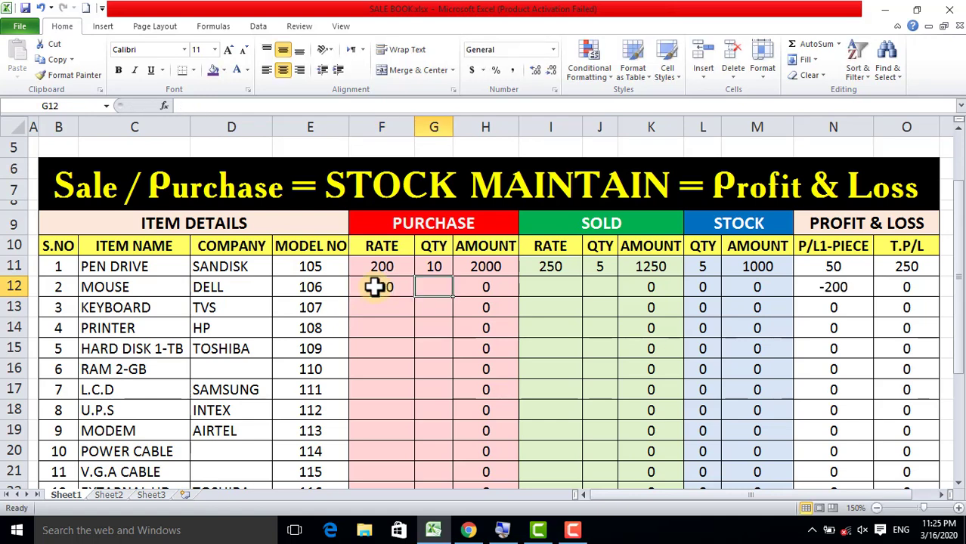
{"action": "type", "text": "1"}
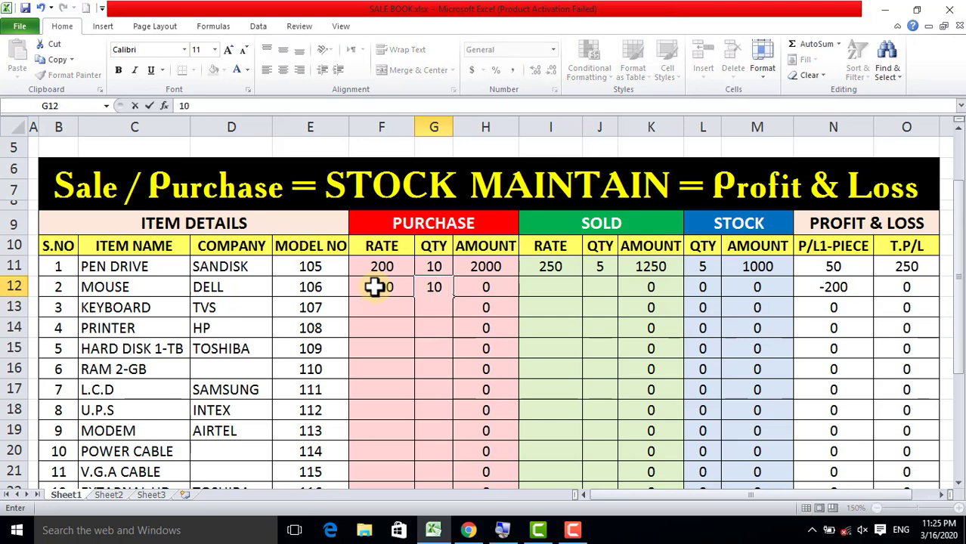
{"action": "type", "text": "0"}
{"action": "key", "text": "Tab"}
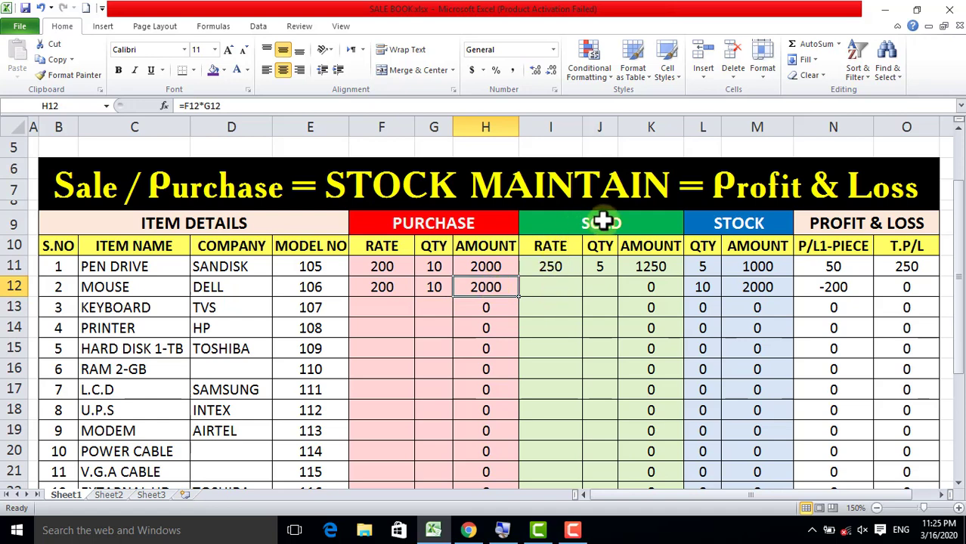
- Enter a sold rate of 300 and a sold quantity of 4 for the mouse in row 12
{"action": "left_click", "coordinate": [537, 293]}
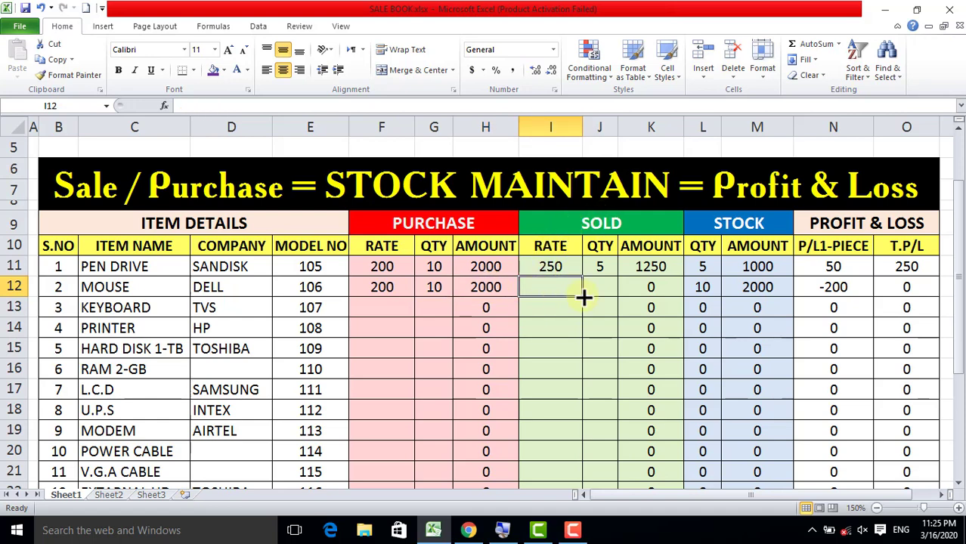
{"action": "type", "text": "300"}
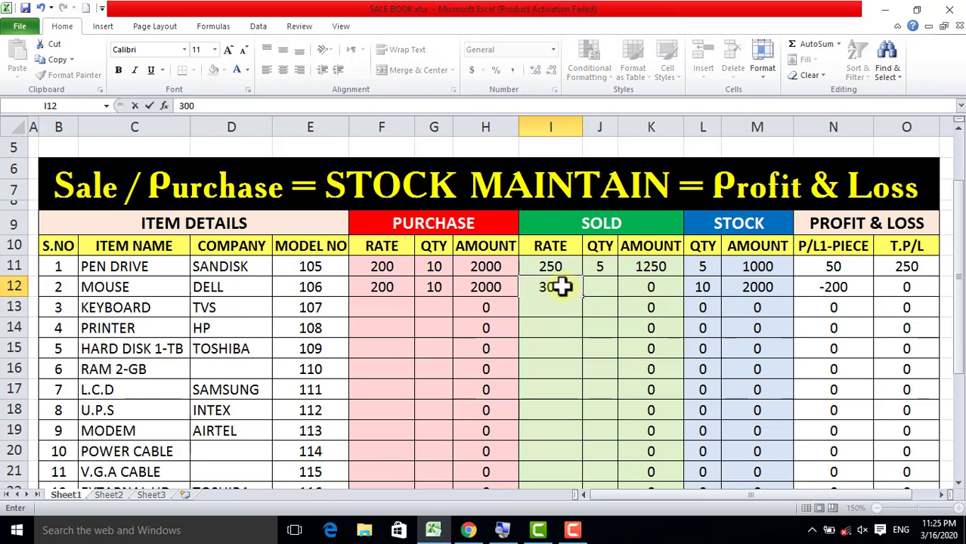
{"action": "key", "text": "Tab"}
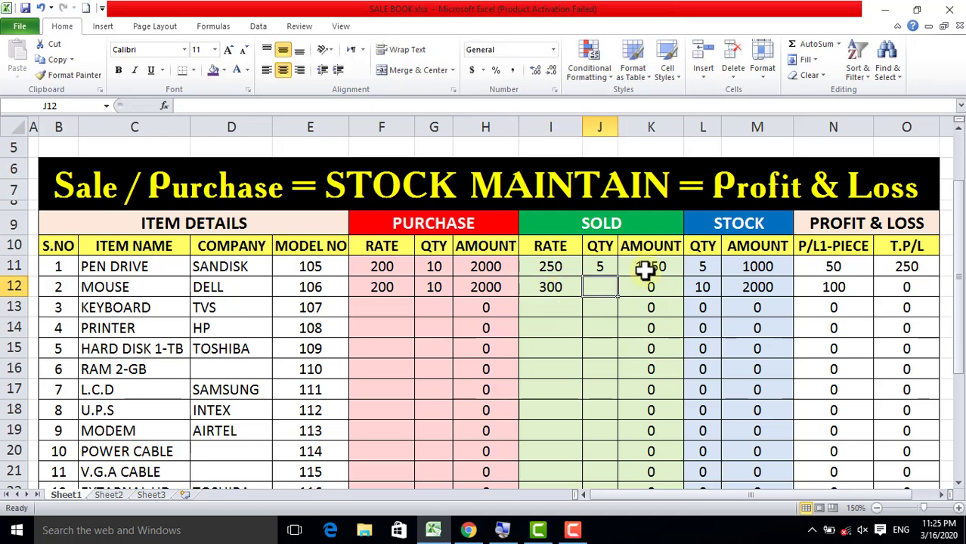
{"action": "type", "text": "4"}
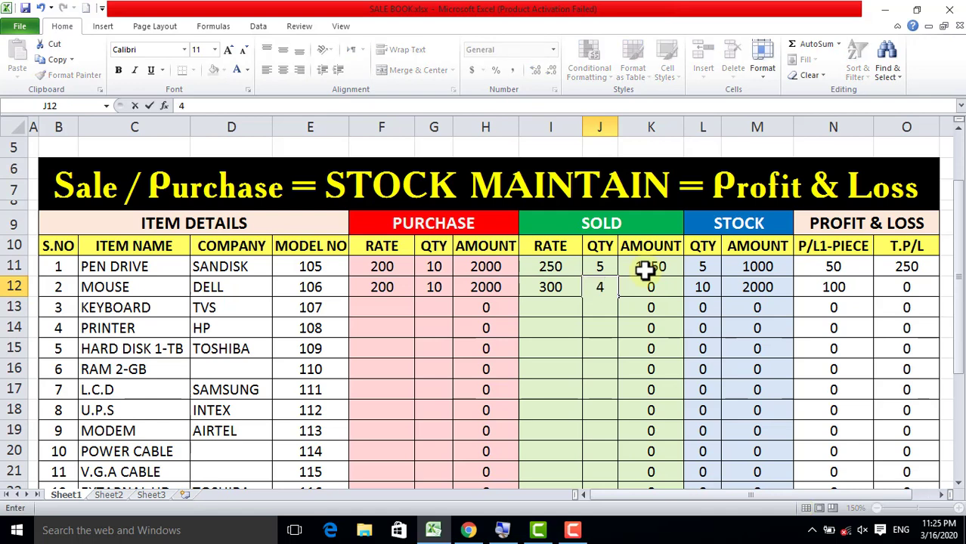
{"action": "key", "text": "Tab"}
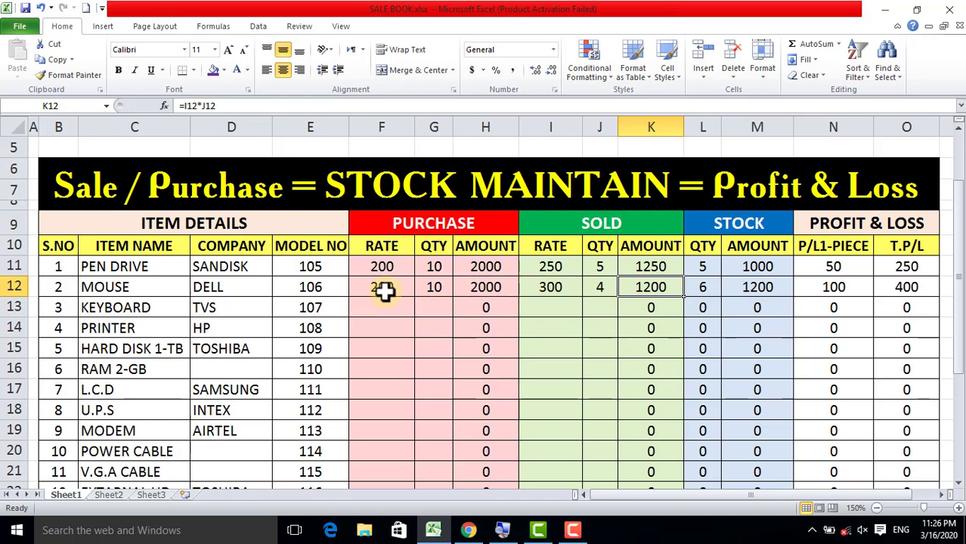
- Check the mouse row's sold entries against its per-piece and total profit formulas
{"action": "left_click", "coordinate": [551, 287]}
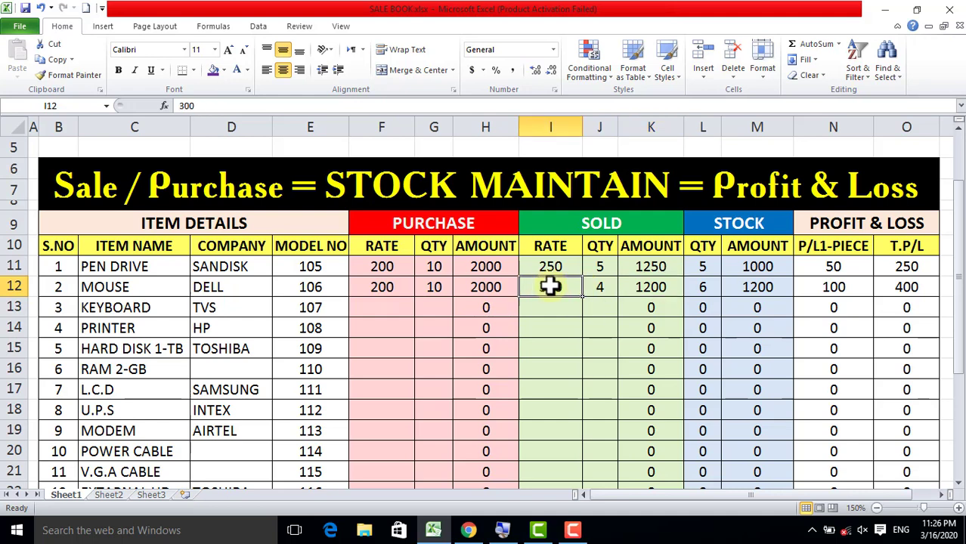
{"action": "left_click", "coordinate": [830, 290]}
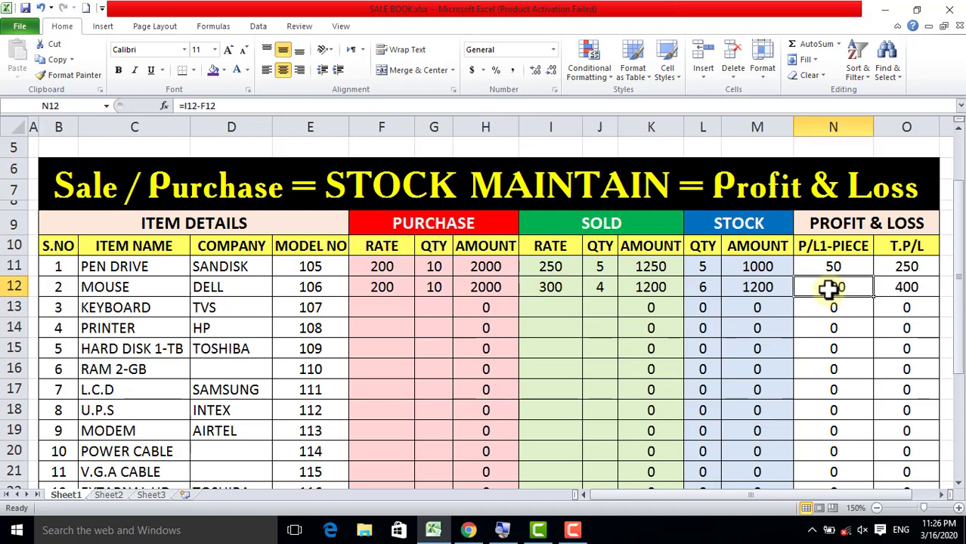
{"action": "left_click", "coordinate": [598, 292]}
{"action": "left_click", "coordinate": [901, 293]}
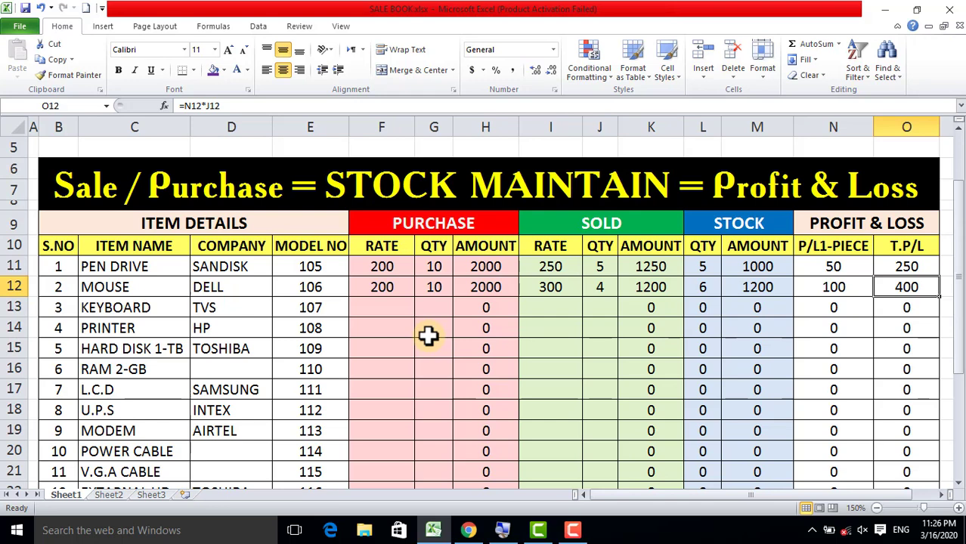
{"action": "left_click", "coordinate": [468, 530]}
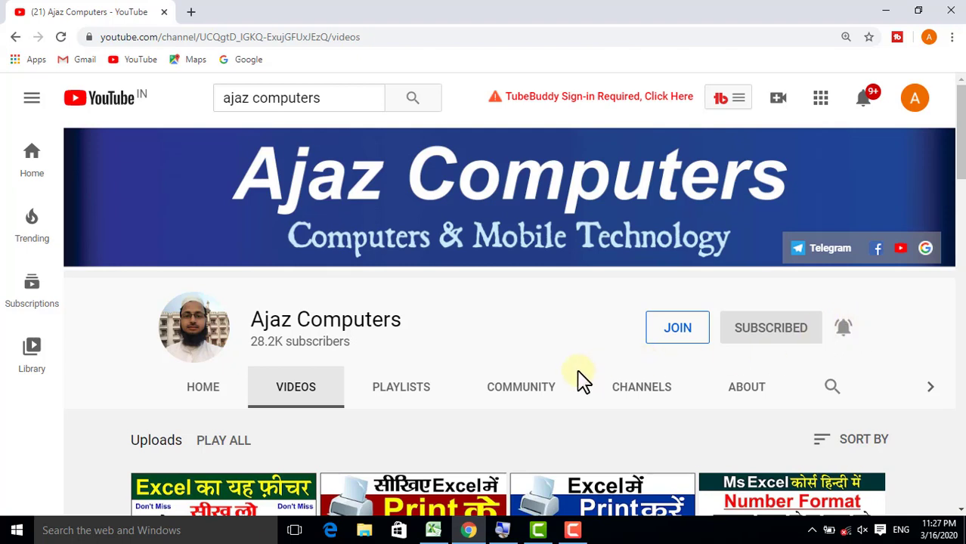
{"action": "left_click", "coordinate": [433, 529]}
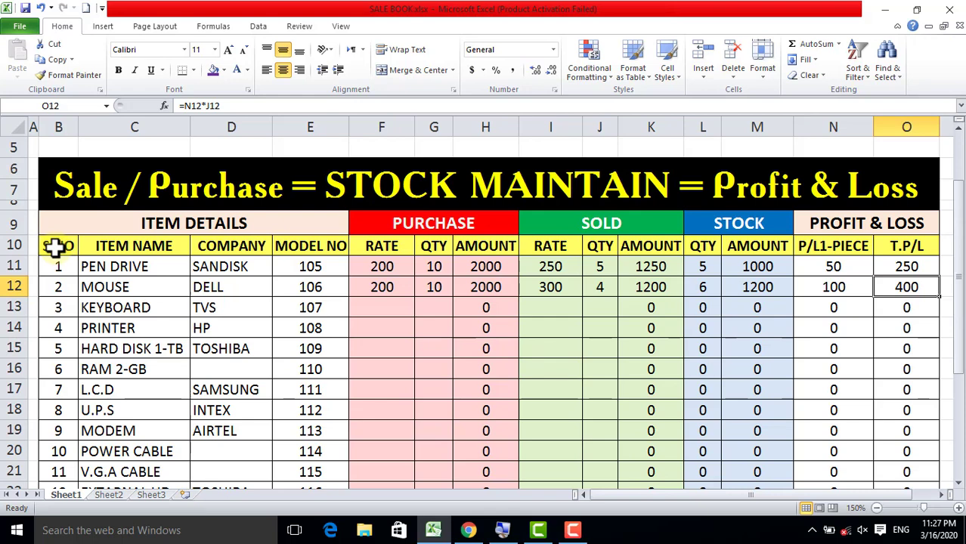
{"action": "left_click", "coordinate": [110, 495]}
{"action": "left_click", "coordinate": [212, 279]}
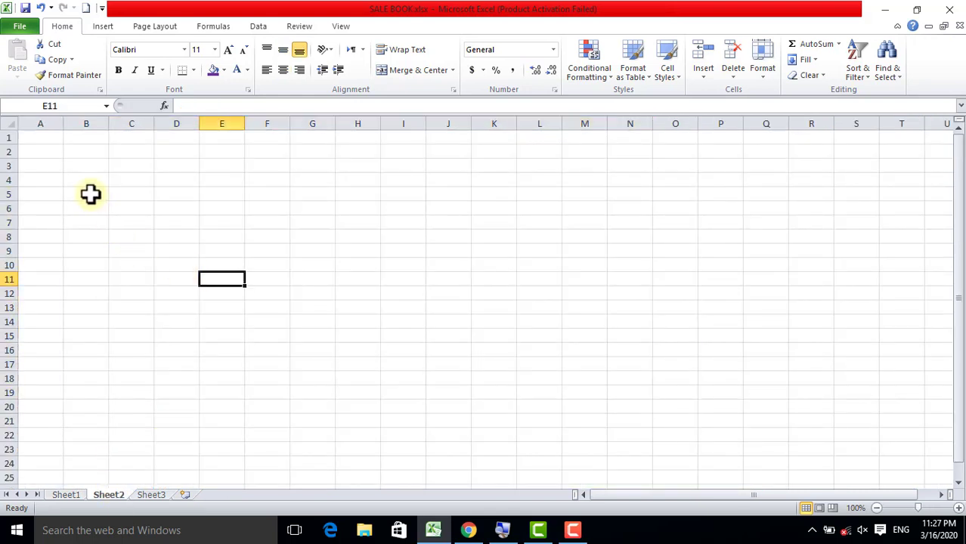
{"action": "left_click_drag", "start_coordinate": [93, 195], "coordinate": [675, 479]}
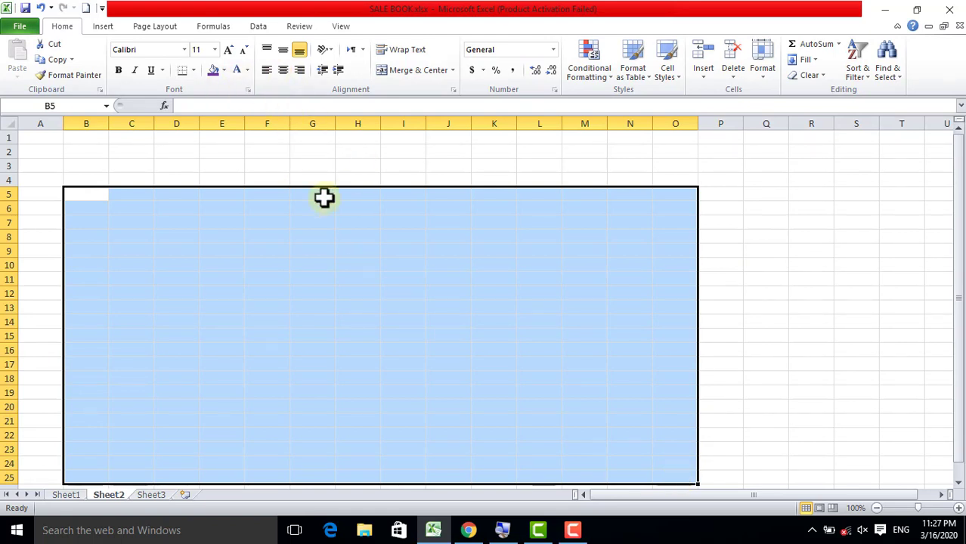
{"action": "left_click", "coordinate": [72, 497]}
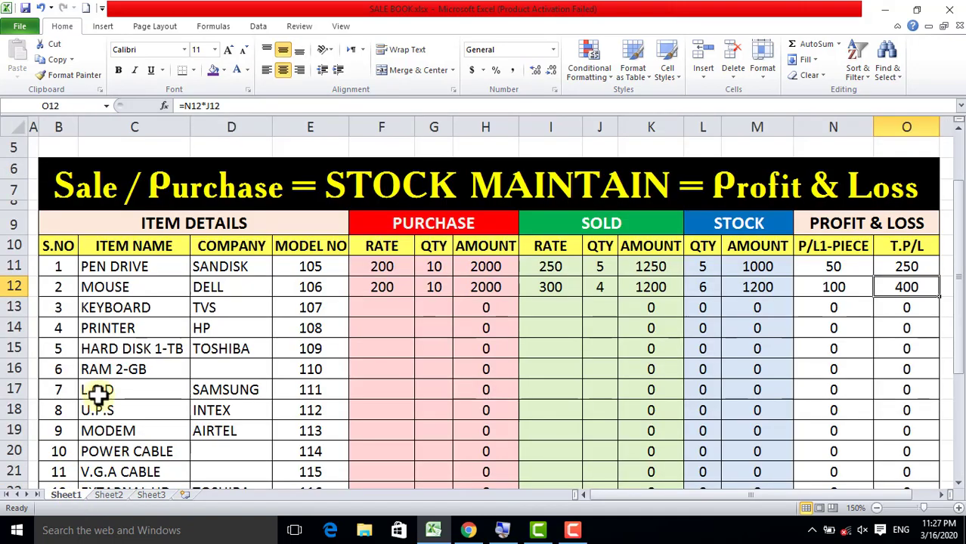
- Copy the item table B10:O26 from Sheet1 and paste it into Sheet2 starting at cell B5
{"action": "left_click_drag", "start_coordinate": [54, 244], "coordinate": [876, 466]}
{"action": "scroll", "coordinate": [869, 449], "scroll_direction": "down", "scroll_amount": 1}
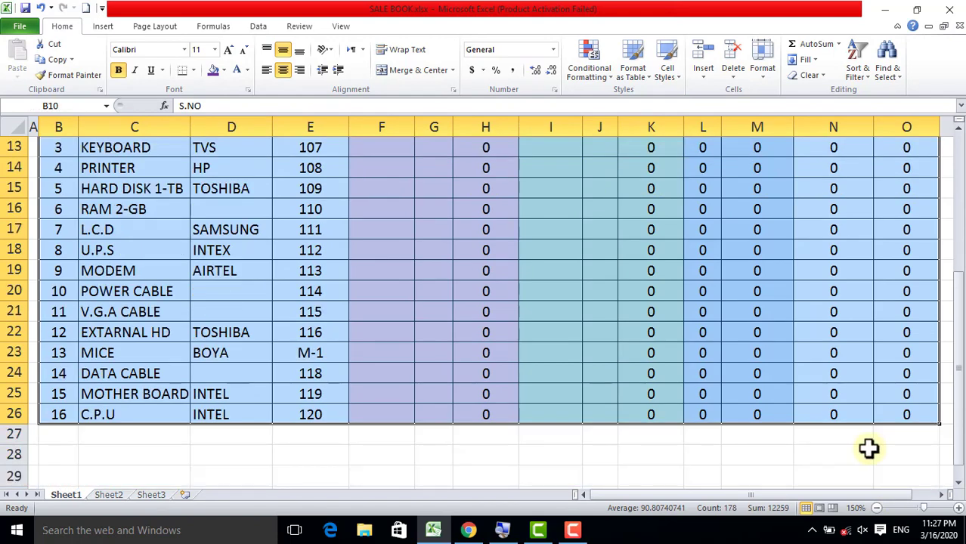
{"action": "key", "text": "ctrl+c"}
{"action": "scroll", "coordinate": [582, 384], "scroll_direction": "up", "scroll_amount": 3}
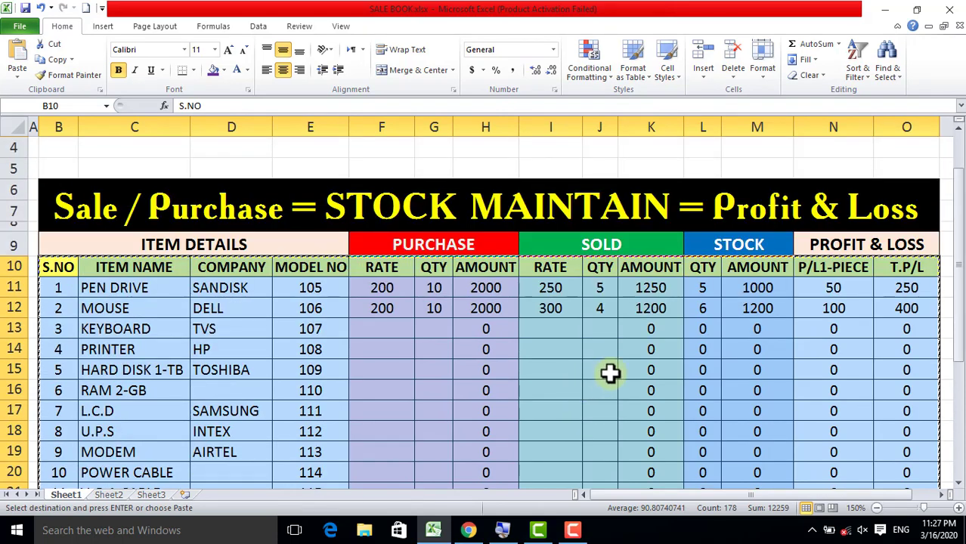
{"action": "left_click", "coordinate": [107, 495]}
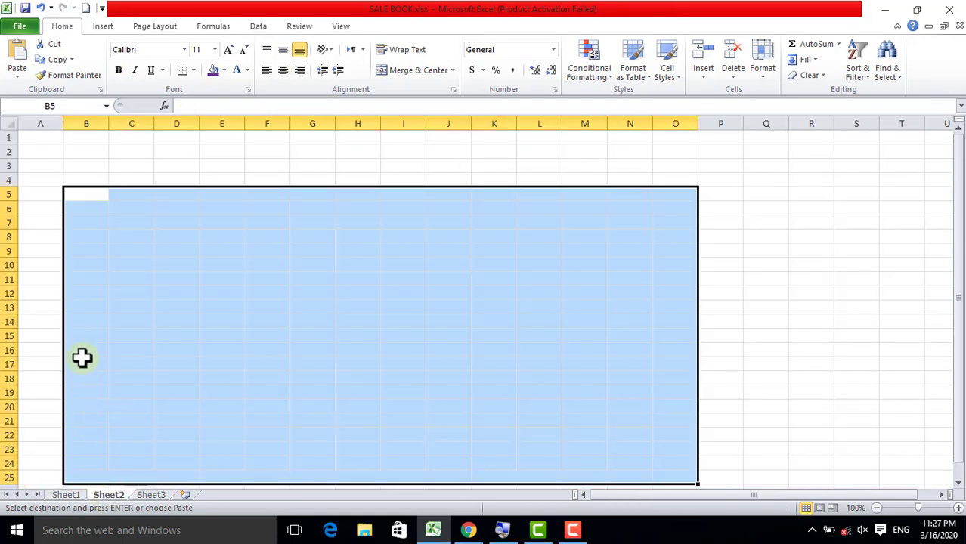
{"action": "left_click", "coordinate": [73, 194]}
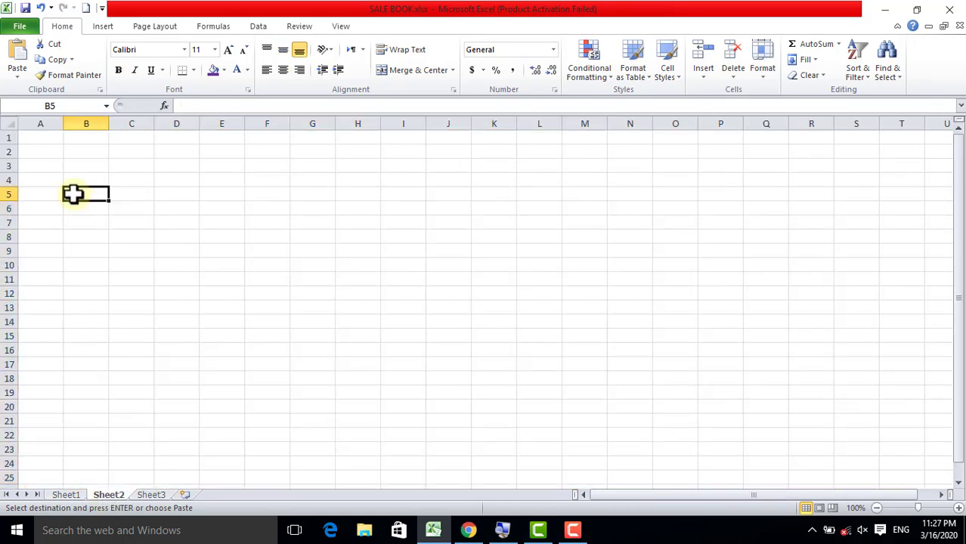
{"action": "key", "text": "ctrl+v"}
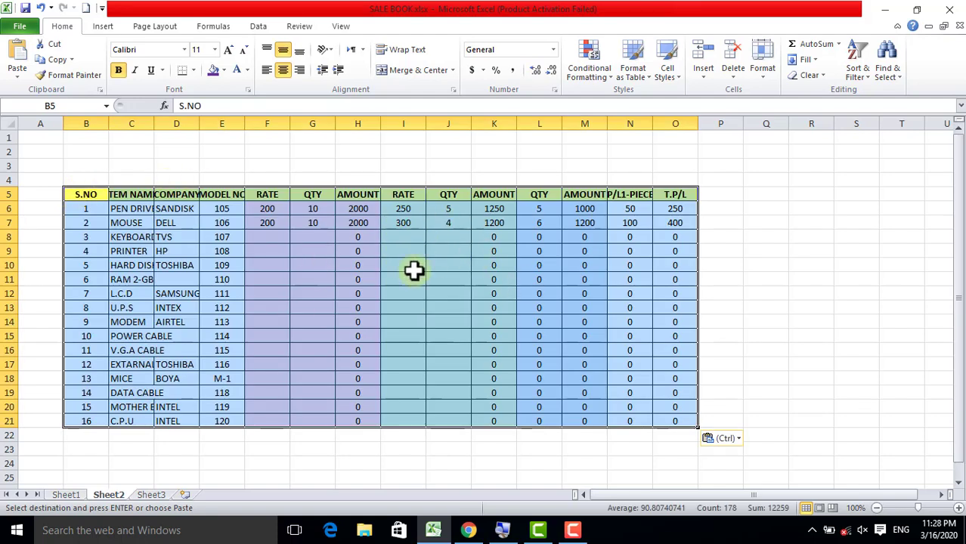
{"action": "left_click", "coordinate": [394, 250]}
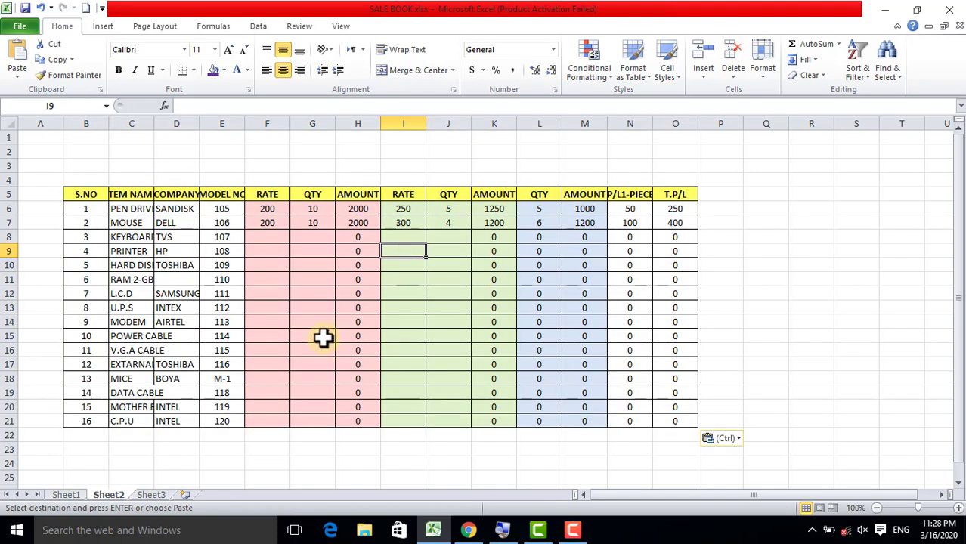
- Copy the section heading row B9:O9 from Sheet1 and paste it above the item table on Sheet2 at cell B4
{"action": "left_click", "coordinate": [66, 496]}
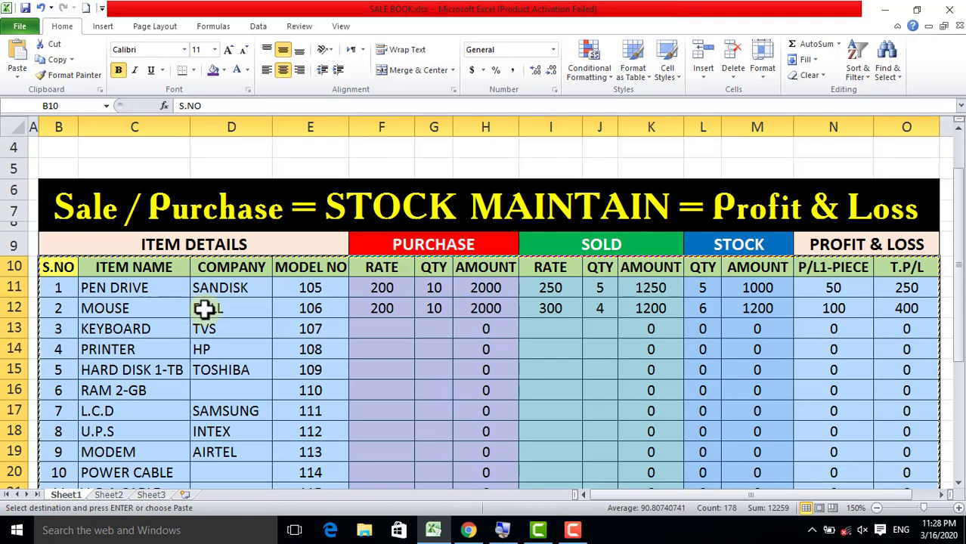
{"action": "left_click", "coordinate": [102, 243]}
{"action": "left_click_drag", "start_coordinate": [102, 243], "coordinate": [855, 244]}
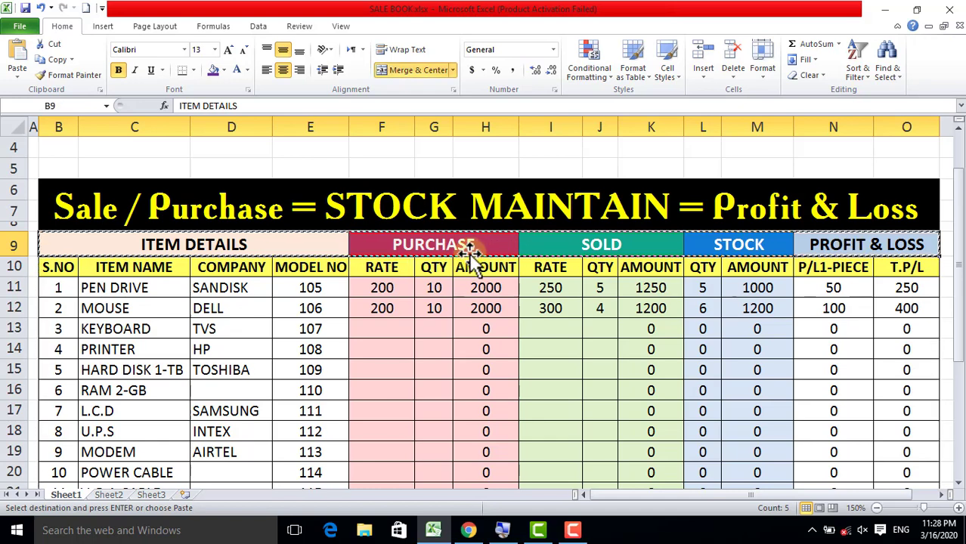
{"action": "left_click", "coordinate": [108, 495]}
{"action": "left_click", "coordinate": [87, 178]}
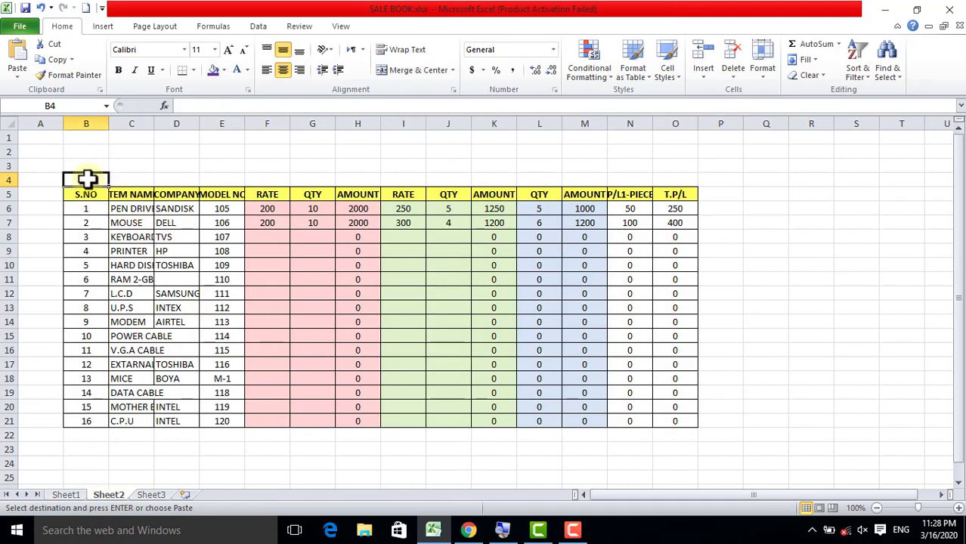
{"action": "key", "text": "ctrl+v"}
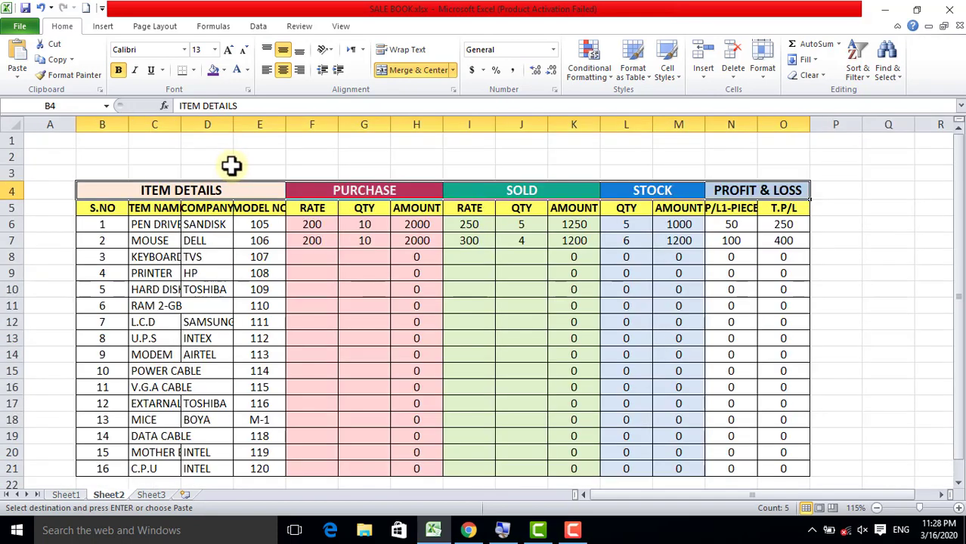
{"action": "scroll", "coordinate": [251, 169], "scroll_direction": "up", "scroll_amount": 2}
{"action": "left_click", "coordinate": [383, 237]}
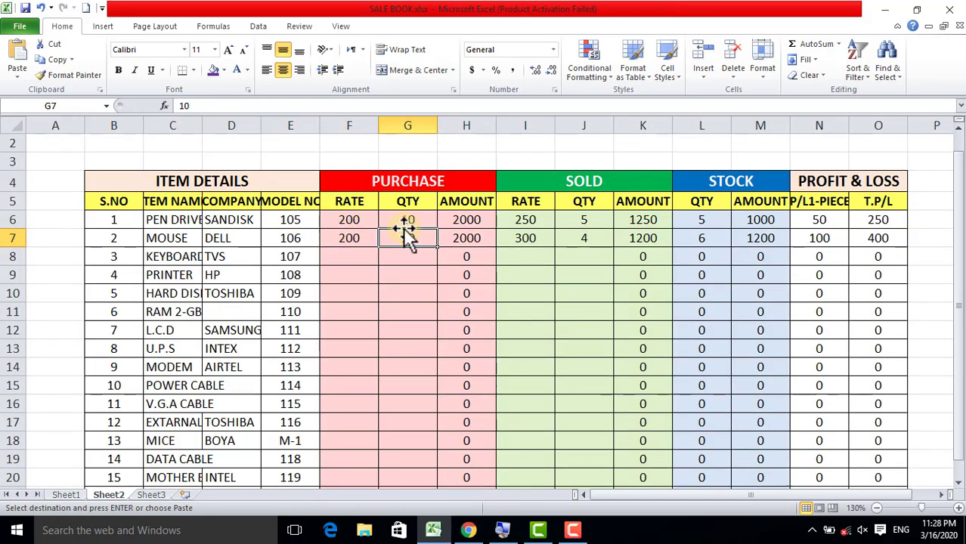
- AutoFit the widths of columns B through O on Sheet2 to their contents
{"action": "left_click", "coordinate": [115, 195]}
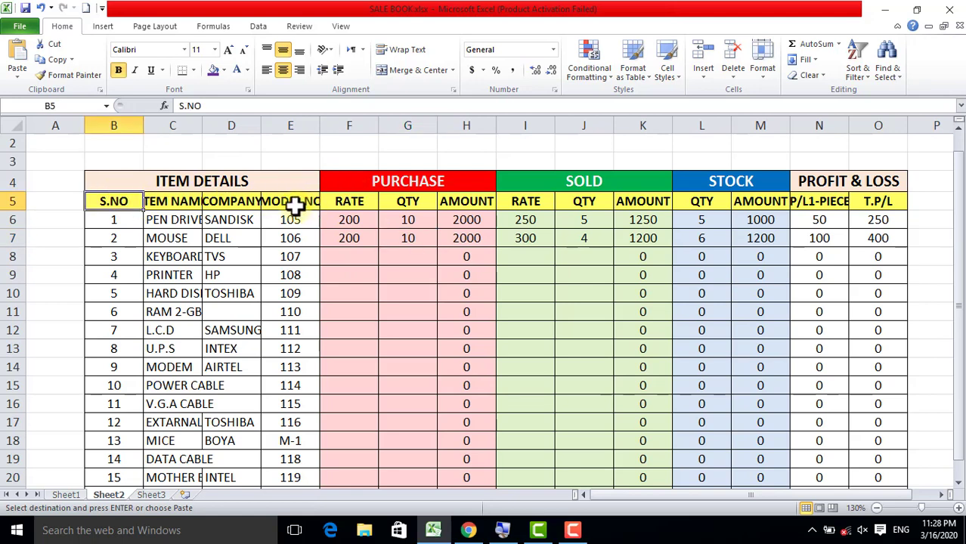
{"action": "left_click", "coordinate": [272, 201]}
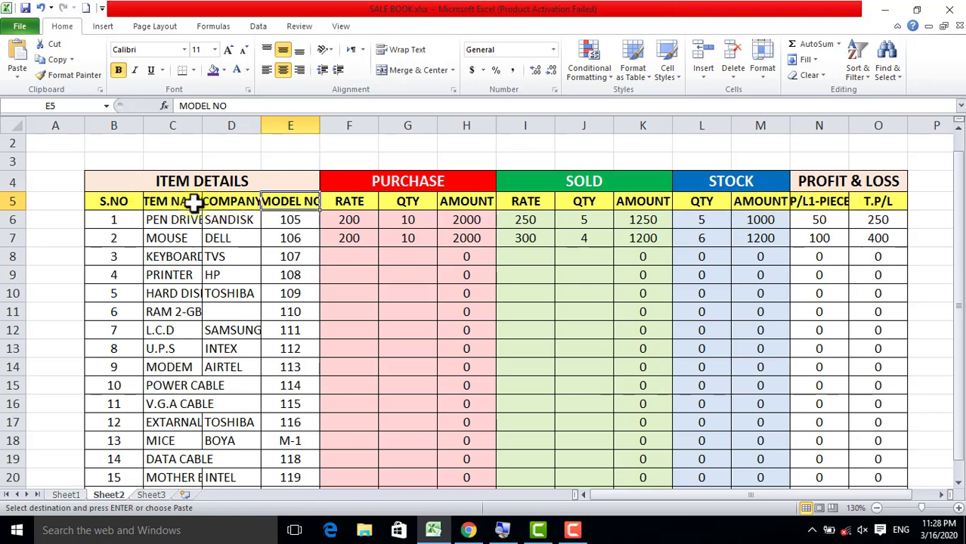
{"action": "left_click_drag", "start_coordinate": [114, 126], "coordinate": [877, 144]}
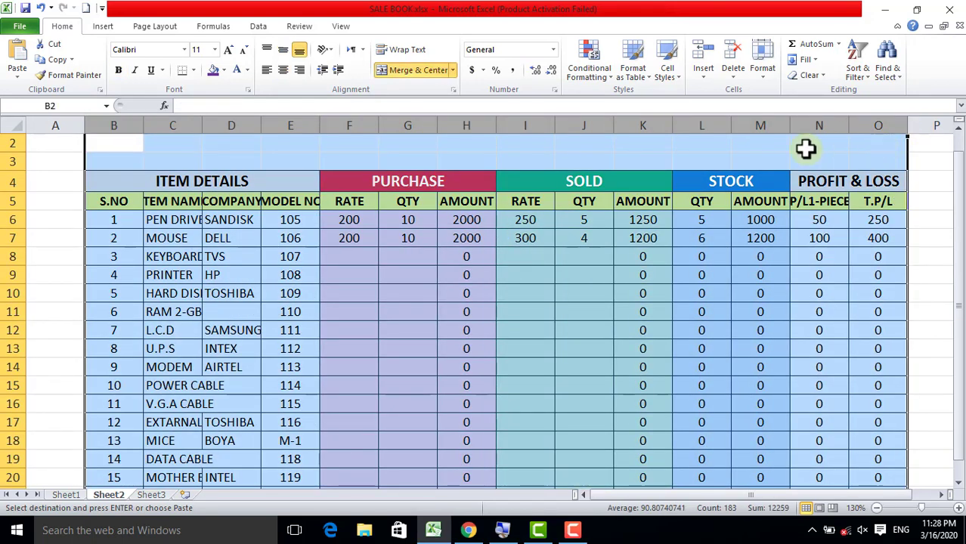
{"action": "double_click", "coordinate": [377, 127]}
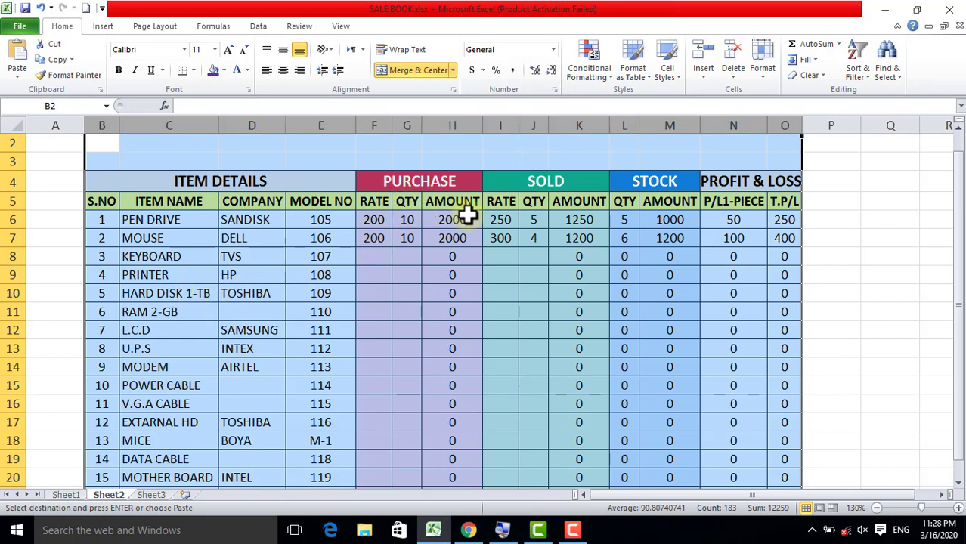
{"action": "left_click", "coordinate": [427, 241]}
{"action": "scroll", "coordinate": [427, 244], "scroll_direction": "up", "scroll_amount": 1}
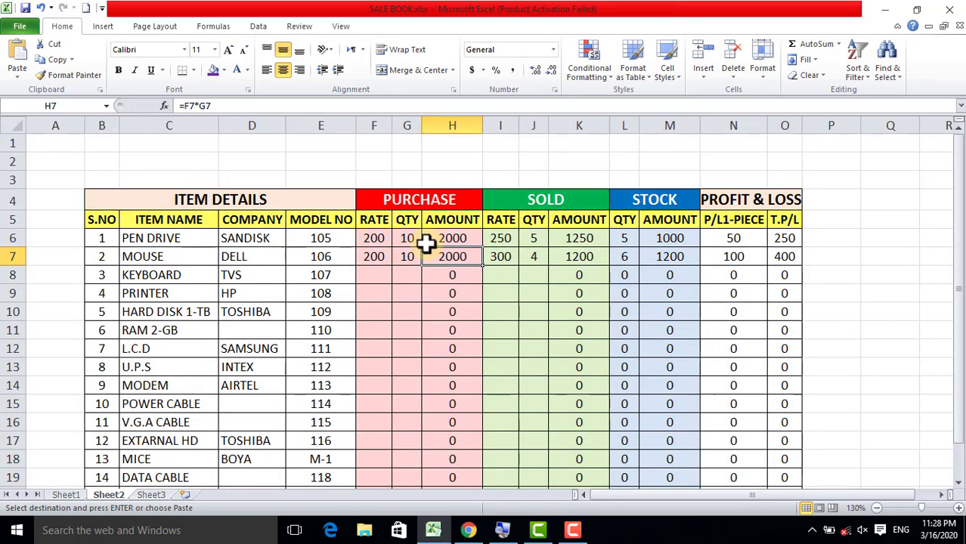
- Copy the "Sale / Purchase = STOCK MAINTAIN = Profit & Loss" title banner from Sheet1 and paste it into Sheet2 at cell B1
{"action": "left_click", "coordinate": [66, 495]}
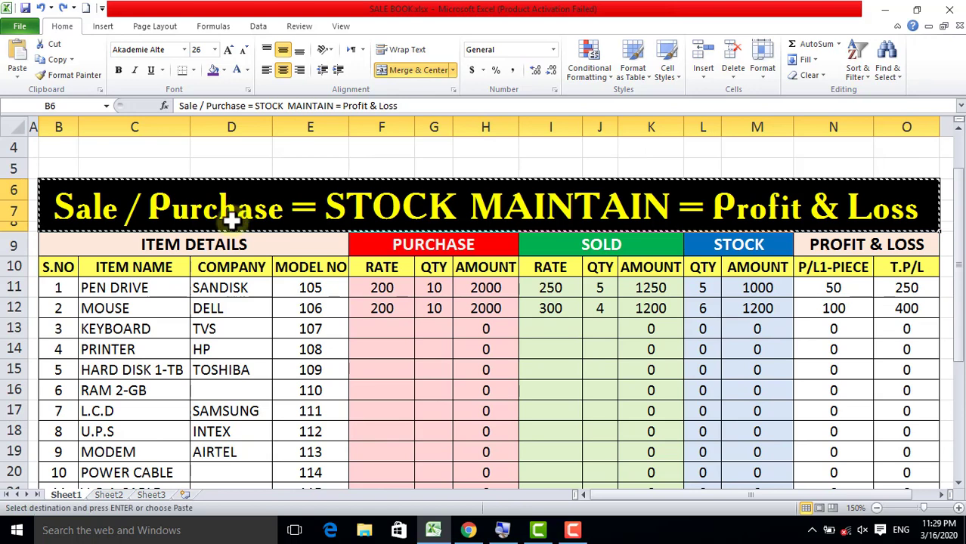
{"action": "left_click", "coordinate": [103, 495]}
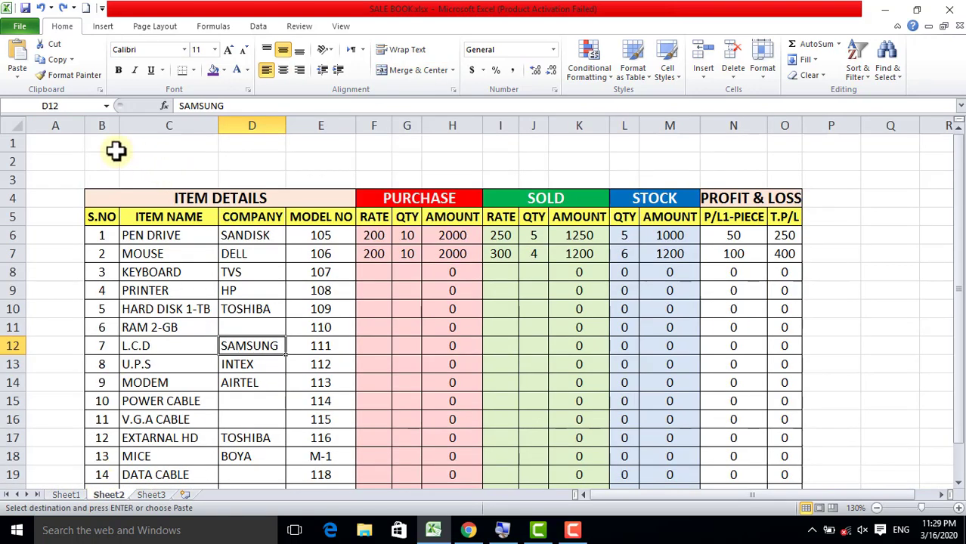
{"action": "left_click", "coordinate": [104, 145]}
{"action": "key", "text": "ctrl+v"}
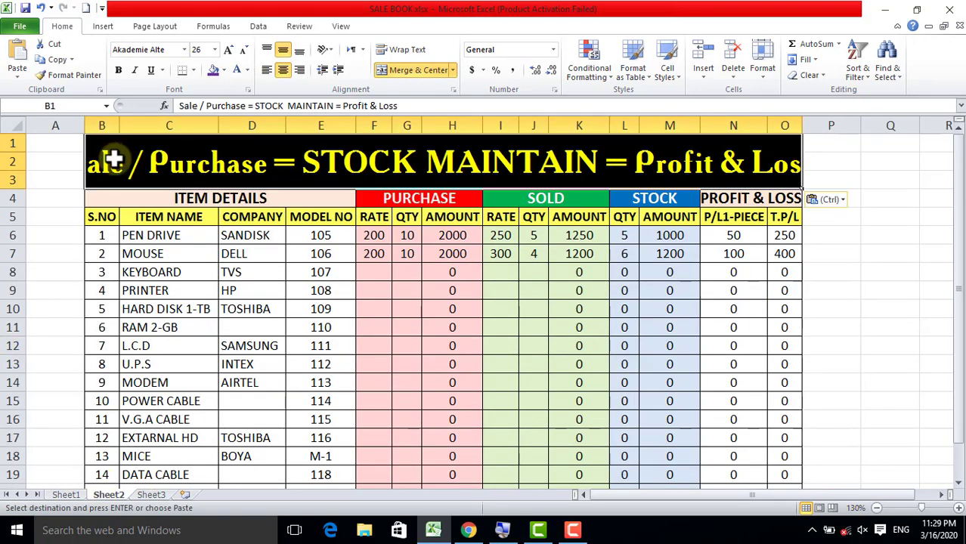
{"action": "left_click", "coordinate": [400, 248]}
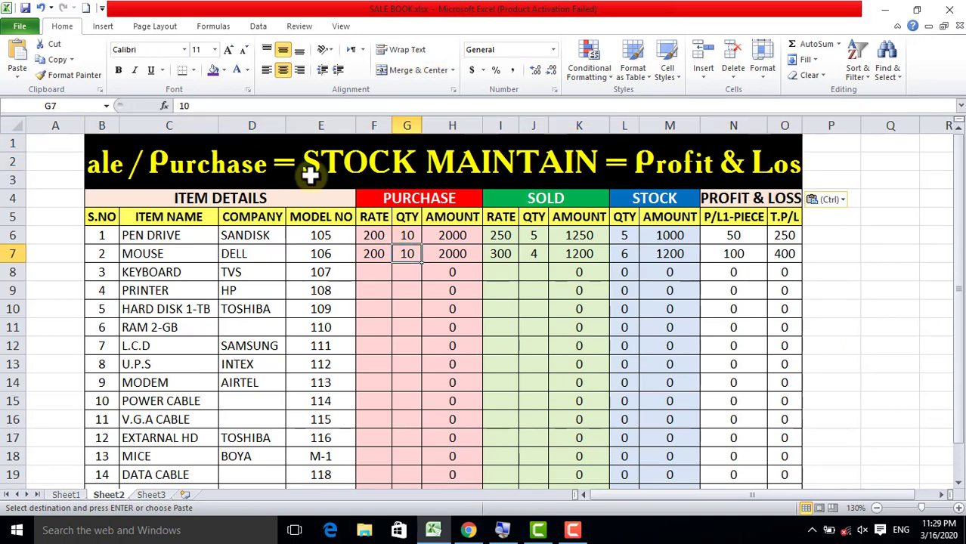
{"action": "left_click", "coordinate": [361, 164]}
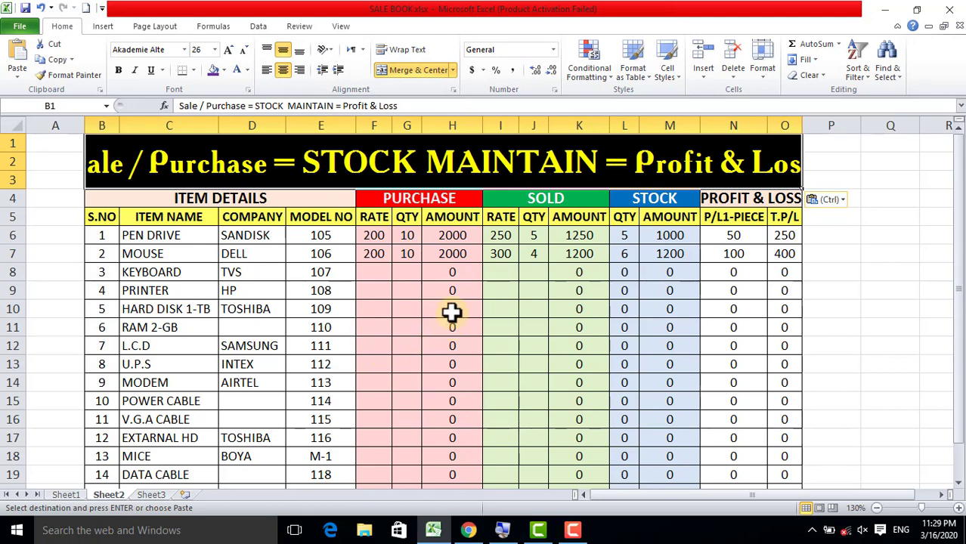
{"action": "scroll", "coordinate": [451, 312], "scroll_direction": "up", "scroll_amount": 1}
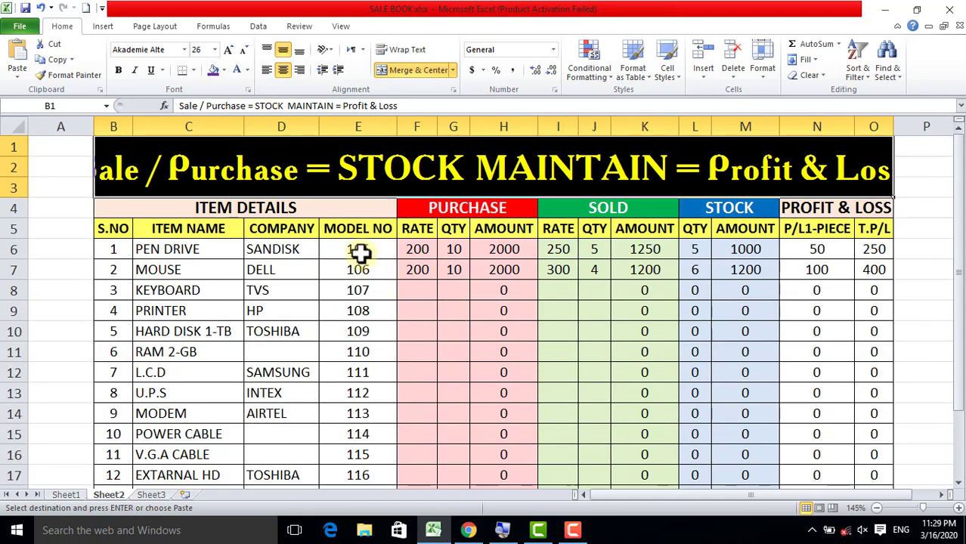
- Clear the purchase, sold, stock and profit/loss cells of the Sheet2 table from F6 across to column O
{"action": "left_click_drag", "start_coordinate": [418, 249], "coordinate": [857, 454]}
{"action": "key", "text": "Delete"}
{"action": "scroll", "coordinate": [652, 355], "scroll_direction": "up", "scroll_amount": 2}
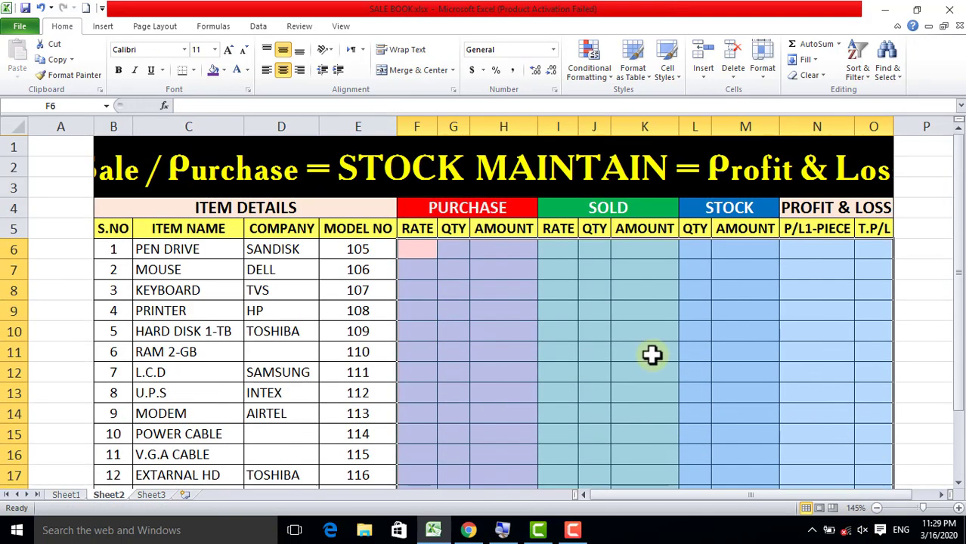
{"action": "left_click", "coordinate": [511, 324]}
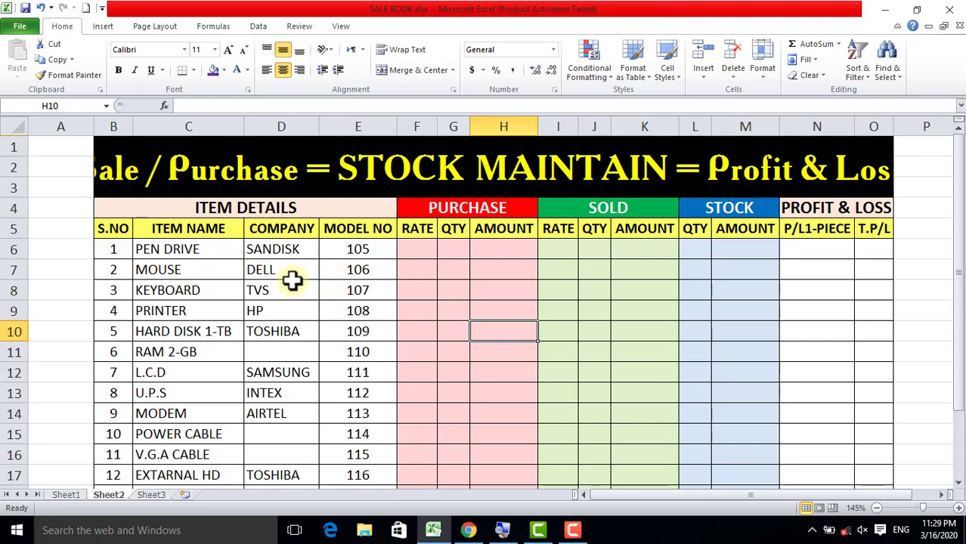
{"action": "scroll", "coordinate": [293, 281], "scroll_direction": "up", "scroll_amount": 1, "text": "ctrl"}
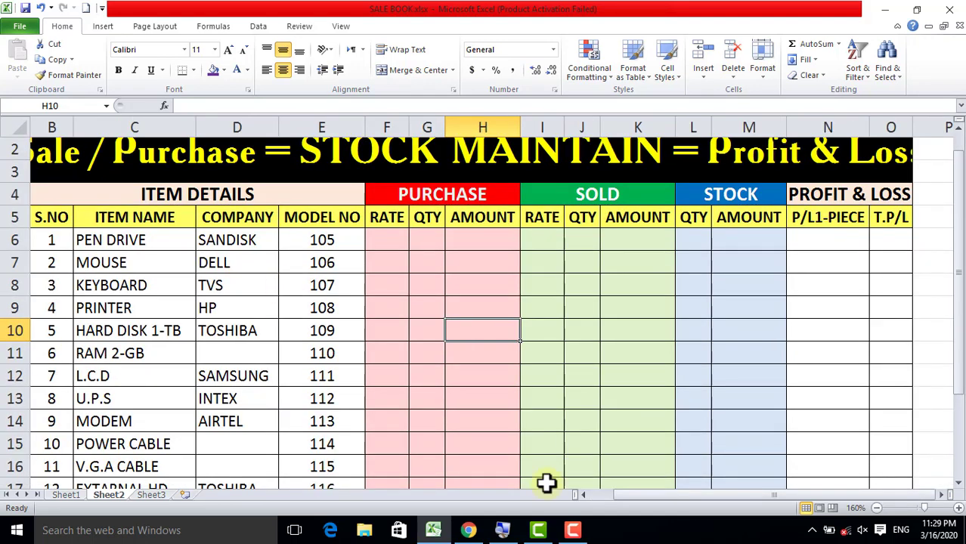
{"action": "left_click_drag", "start_coordinate": [688, 499], "coordinate": [644, 499]}
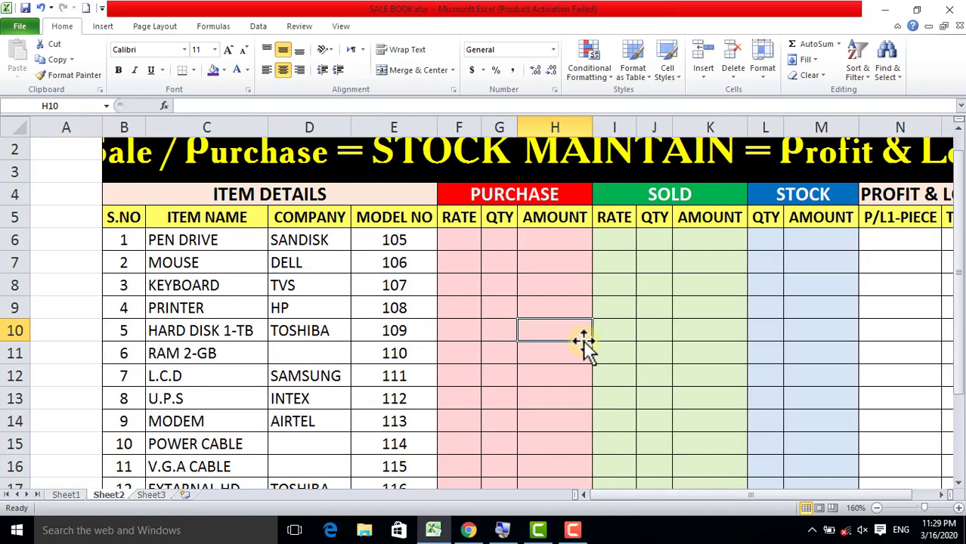
{"action": "scroll", "coordinate": [567, 333], "scroll_direction": "up", "scroll_amount": 1}
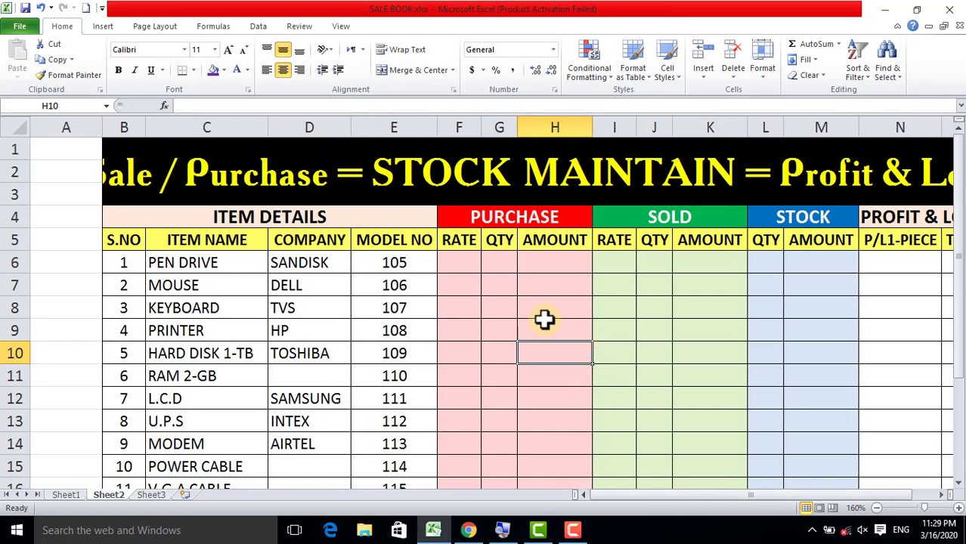
- Review the item detail column headings and the purchase section heading of the Sheet2 table
{"action": "left_click", "coordinate": [453, 263]}
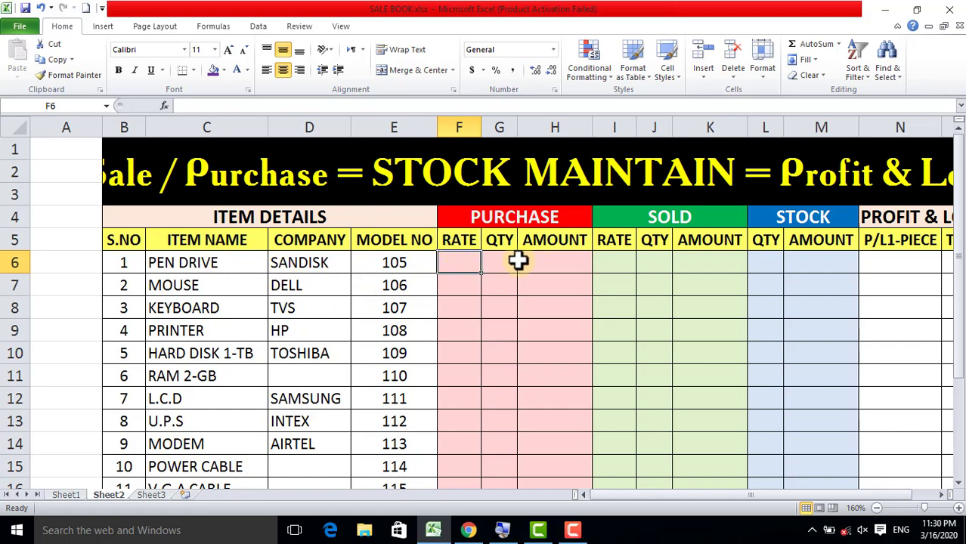
{"action": "left_click", "coordinate": [126, 241]}
{"action": "left_click", "coordinate": [195, 242]}
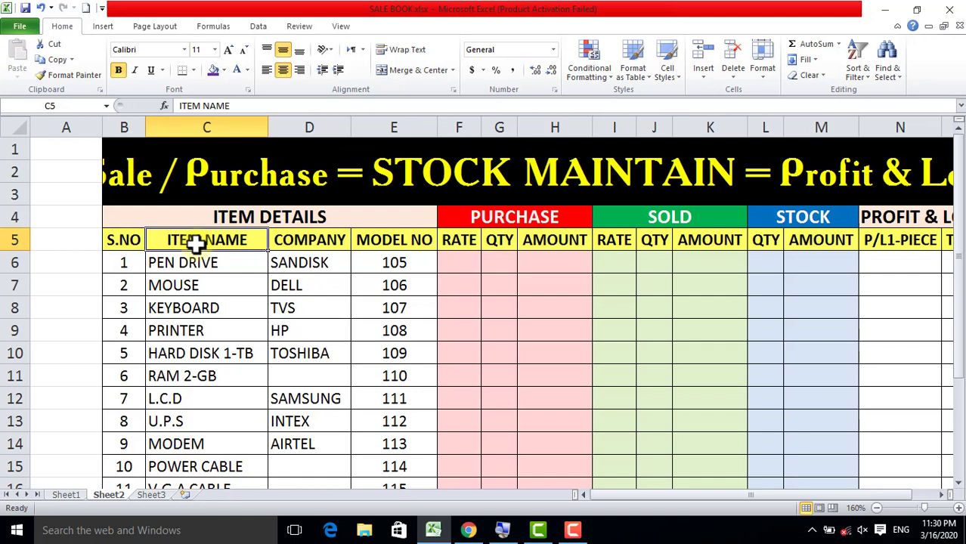
{"action": "left_click", "coordinate": [323, 242]}
{"action": "left_click", "coordinate": [390, 242]}
{"action": "left_click", "coordinate": [459, 240]}
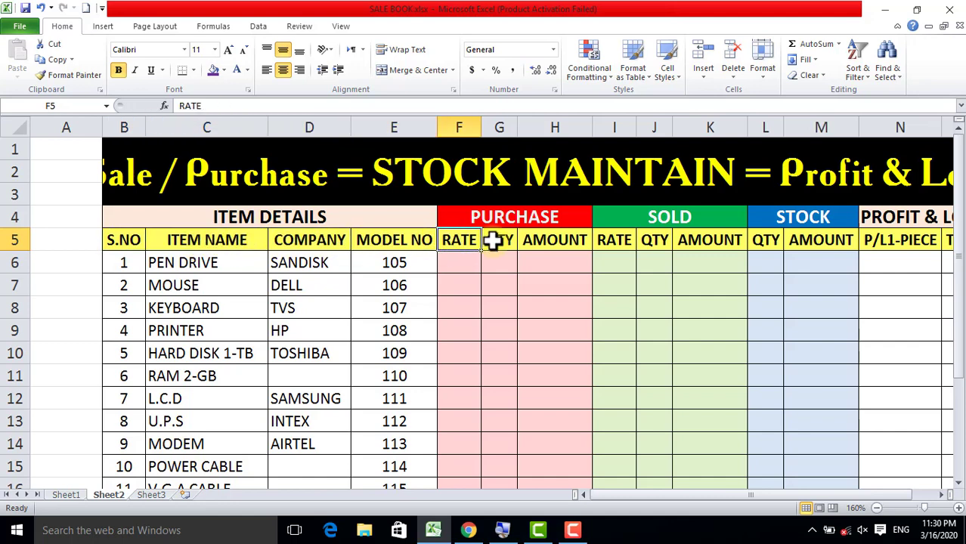
{"action": "left_click", "coordinate": [480, 216]}
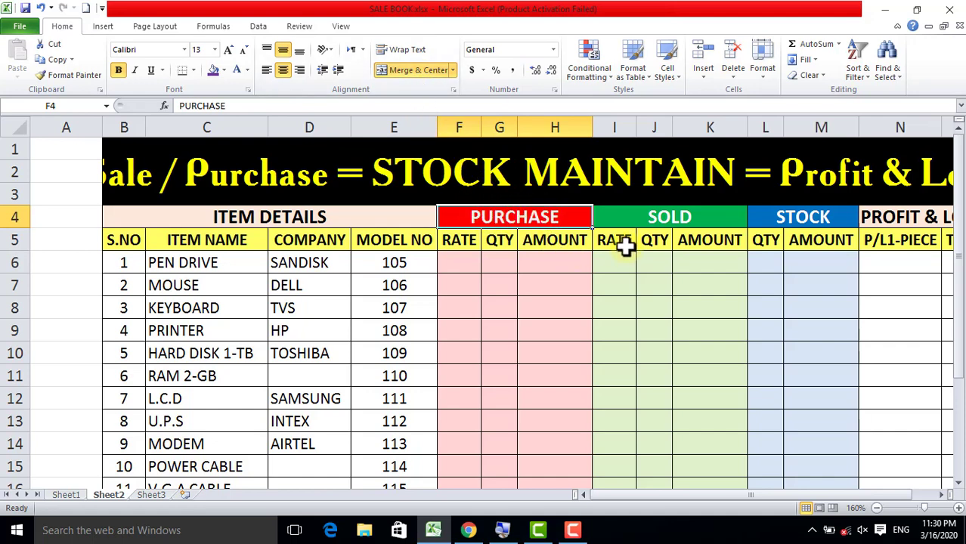
{"action": "mouse_move", "coordinate": [752, 497]}
{"action": "left_mouse_down"}
{"action": "mouse_move", "coordinate": [786, 503]}
{"action": "mouse_move", "coordinate": [744, 503]}
{"action": "left_mouse_up"}
- Enter a purchase rate of 250 and a purchase quantity of 10 for the pen drive in row 6
{"action": "left_click", "coordinate": [459, 262]}
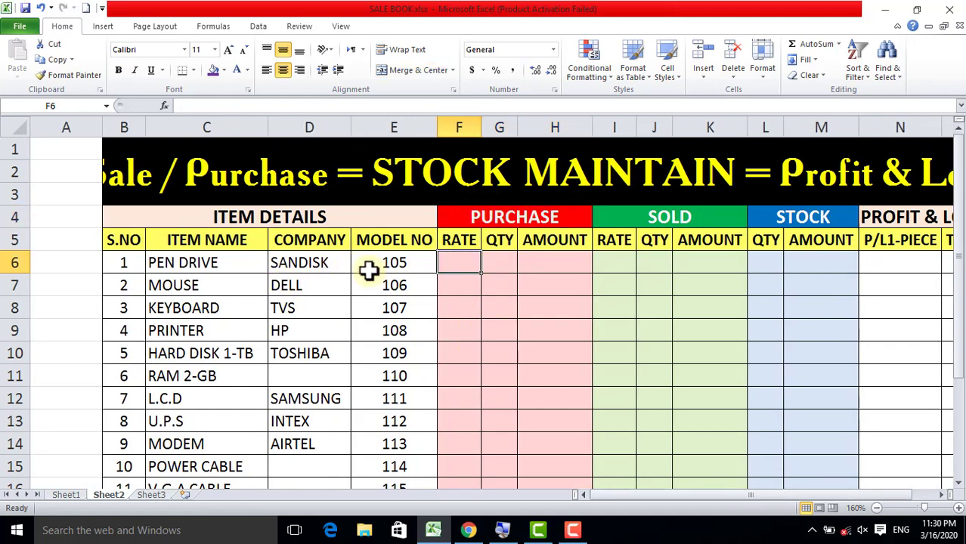
{"action": "left_click", "coordinate": [190, 261]}
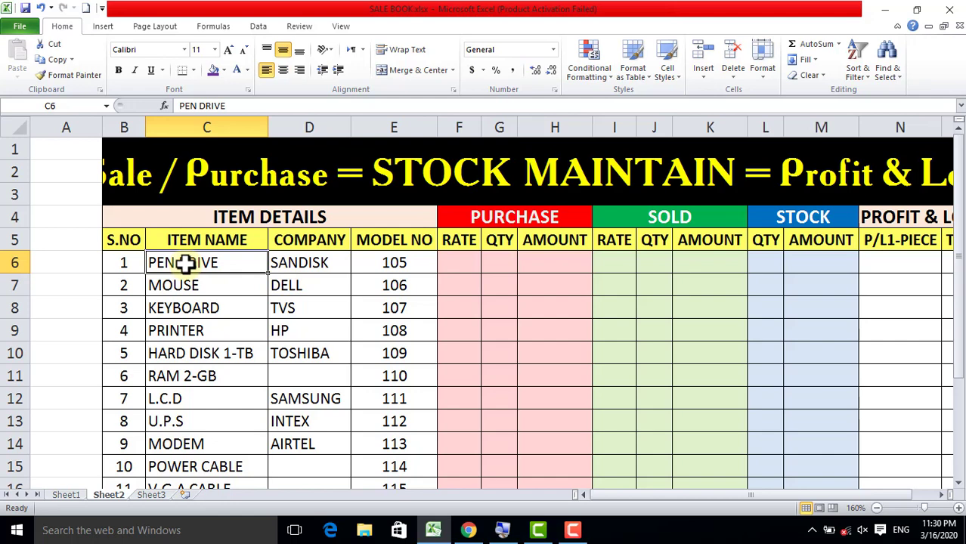
{"action": "left_click", "coordinate": [461, 262]}
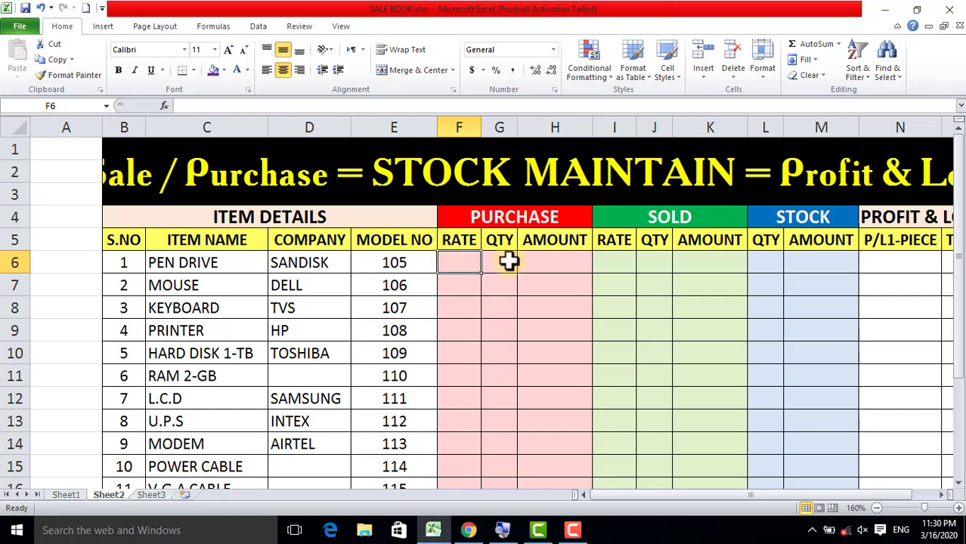
{"action": "type", "text": "250"}
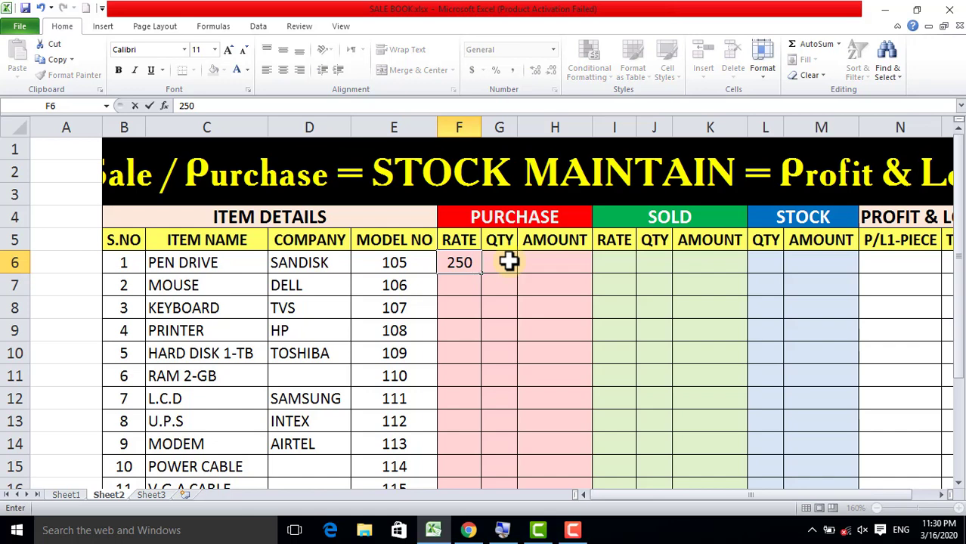
{"action": "left_click", "coordinate": [497, 289]}
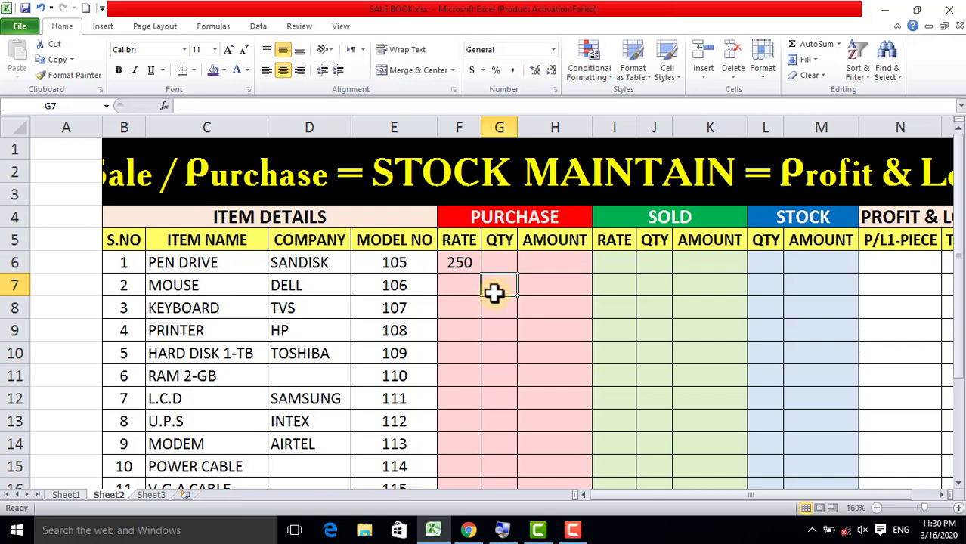
{"action": "left_click", "coordinate": [499, 262]}
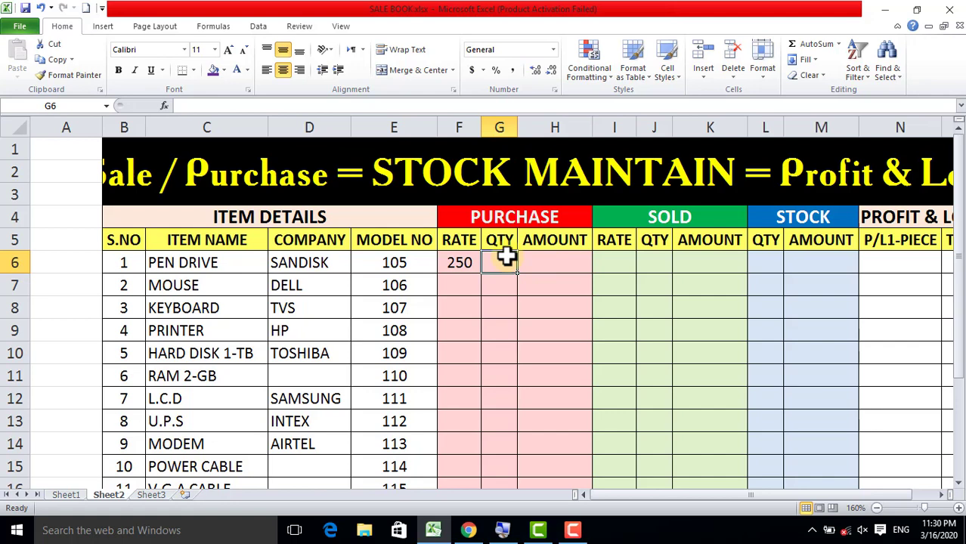
{"action": "type", "text": "10"}
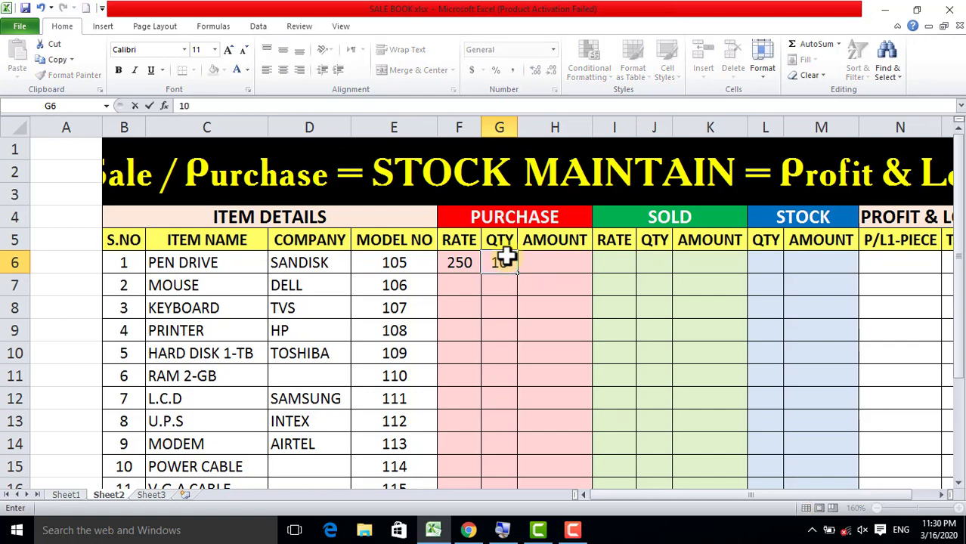
{"action": "left_click", "coordinate": [552, 337]}
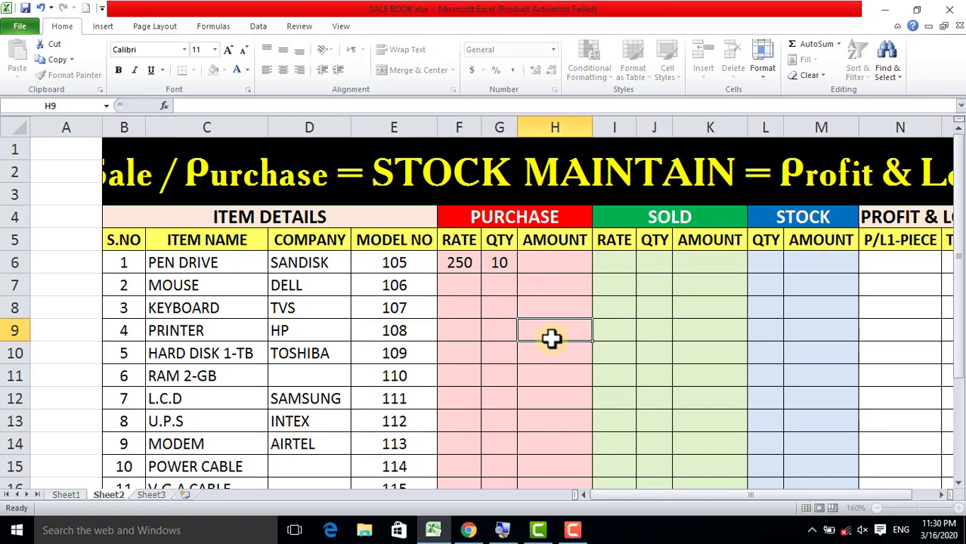
- Enter the formula =F6*G6 in H6 to calculate the pen drive's purchase amount from its rate and quantity
{"action": "left_click", "coordinate": [460, 264]}
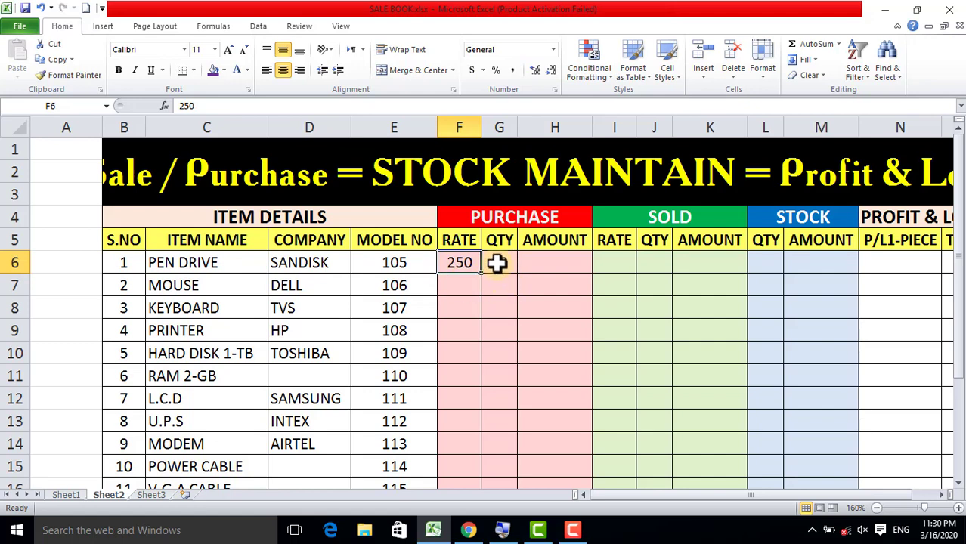
{"action": "left_click", "coordinate": [561, 262]}
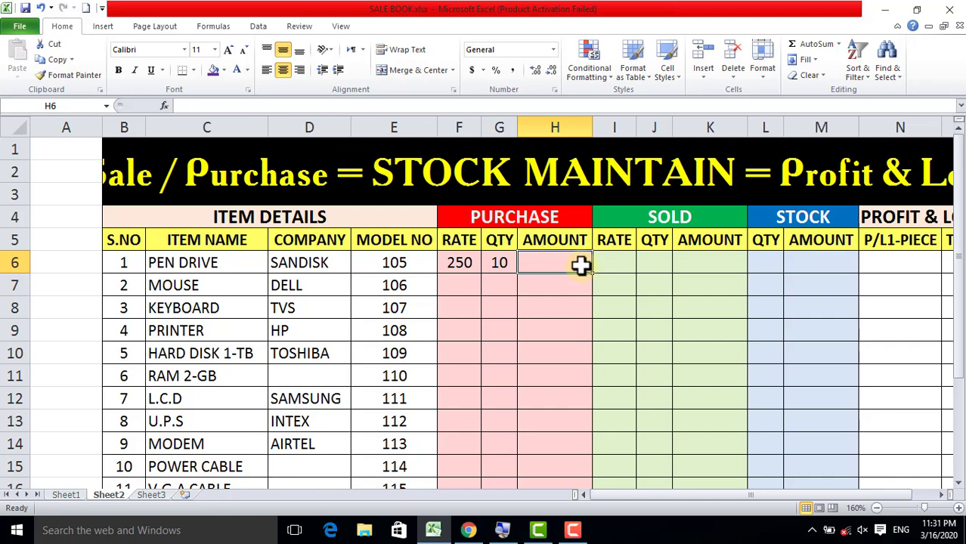
{"action": "type", "text": "="}
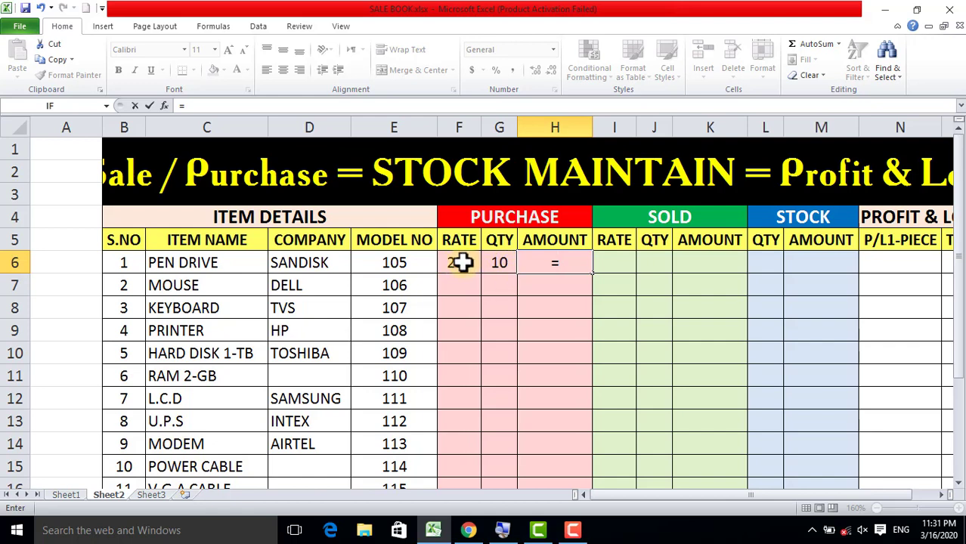
{"action": "left_click", "coordinate": [462, 263]}
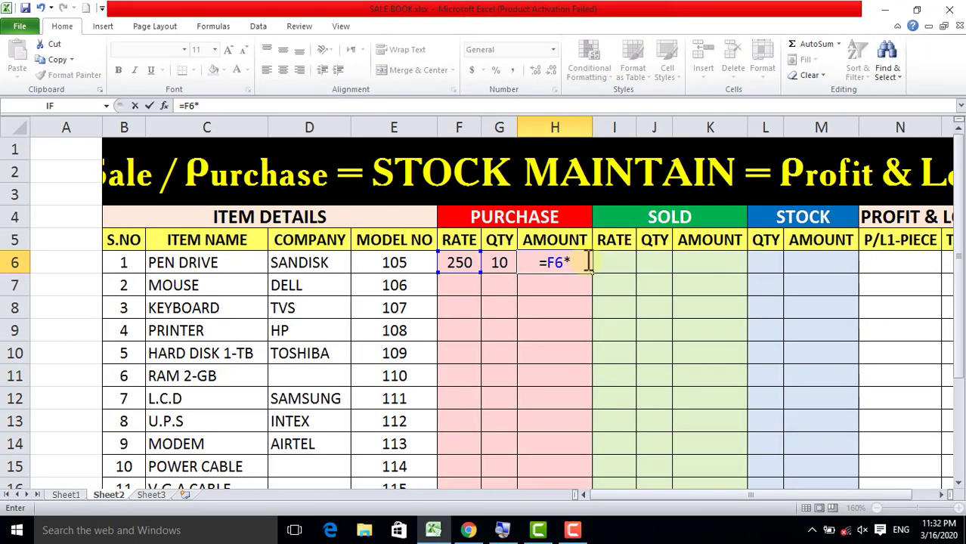
{"action": "left_click", "coordinate": [502, 262]}
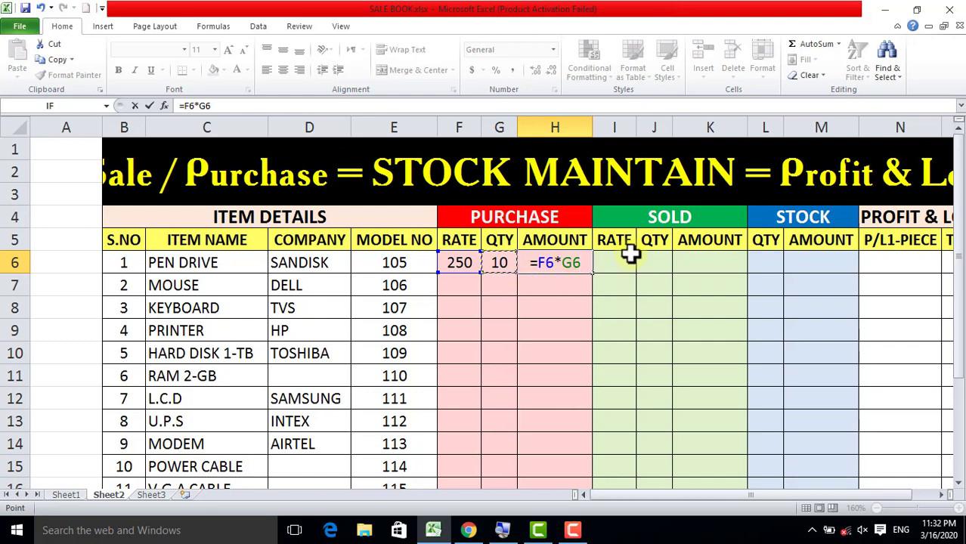
{"action": "key", "text": "Return"}
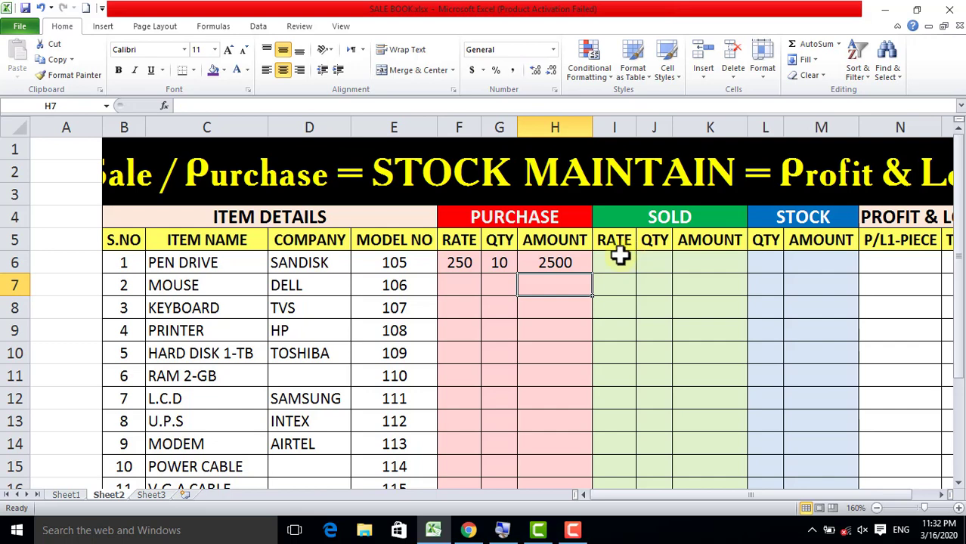
- Fill the purchase amount formula from H6 down to the last item in row 21
{"action": "left_click", "coordinate": [573, 260]}
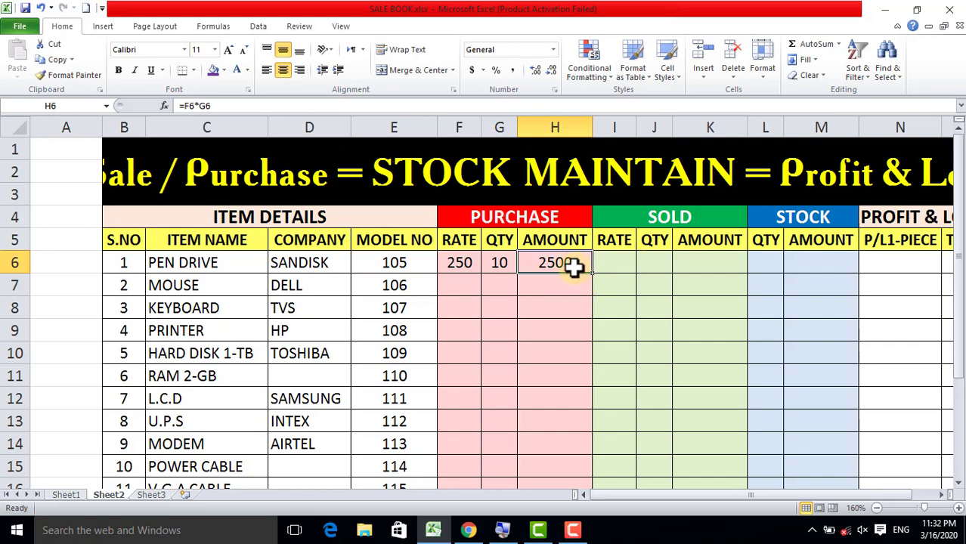
{"action": "left_click", "coordinate": [461, 264]}
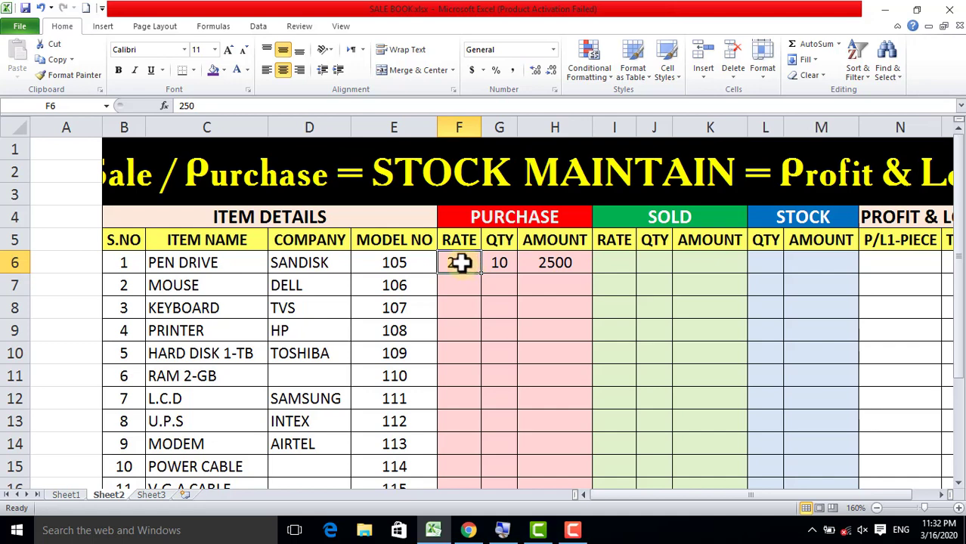
{"action": "left_click", "coordinate": [493, 264]}
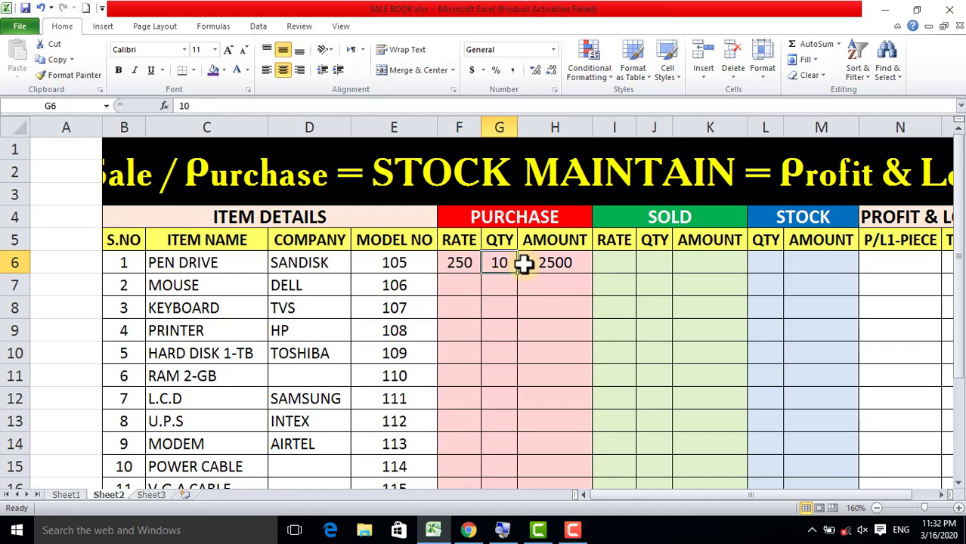
{"action": "left_click", "coordinate": [556, 263]}
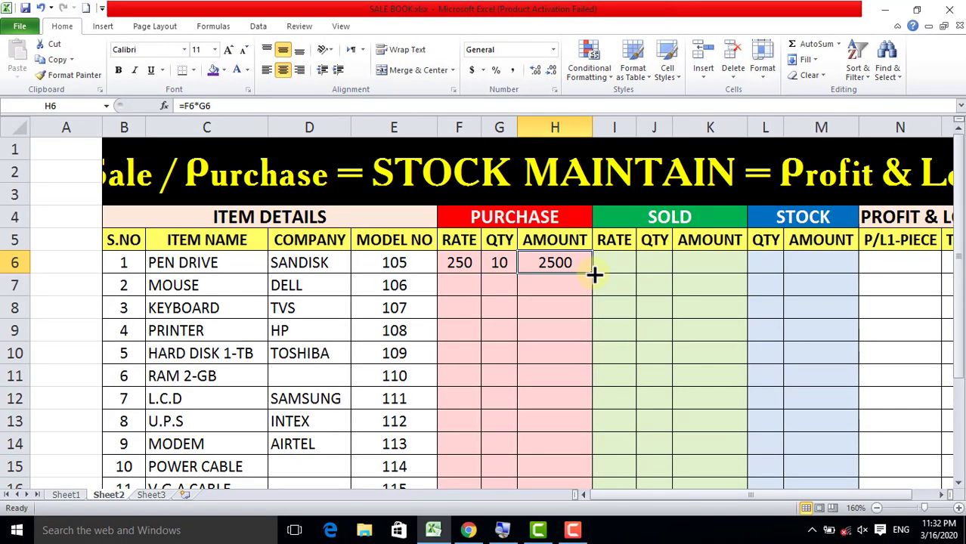
{"action": "double_click", "coordinate": [595, 276]}
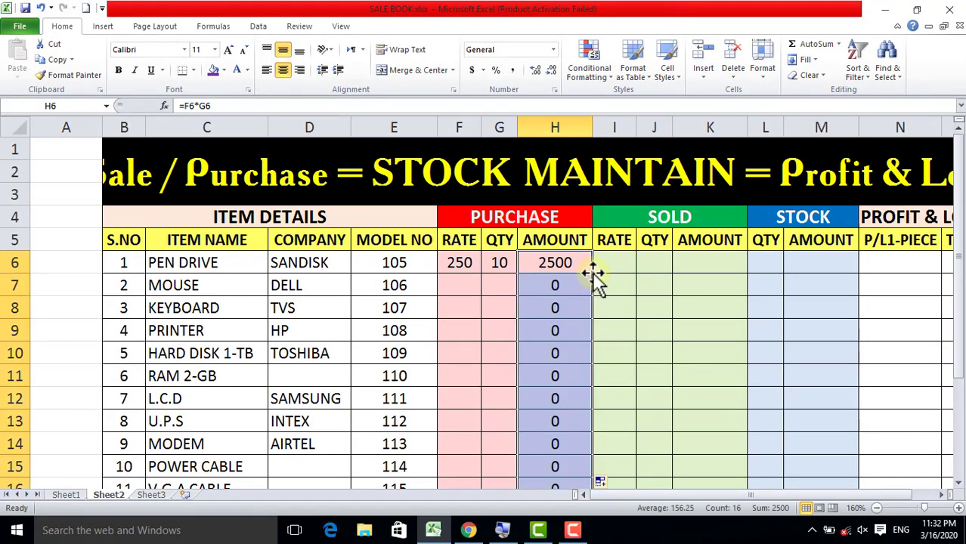
{"action": "scroll", "coordinate": [545, 313], "scroll_direction": "down", "scroll_amount": 4}
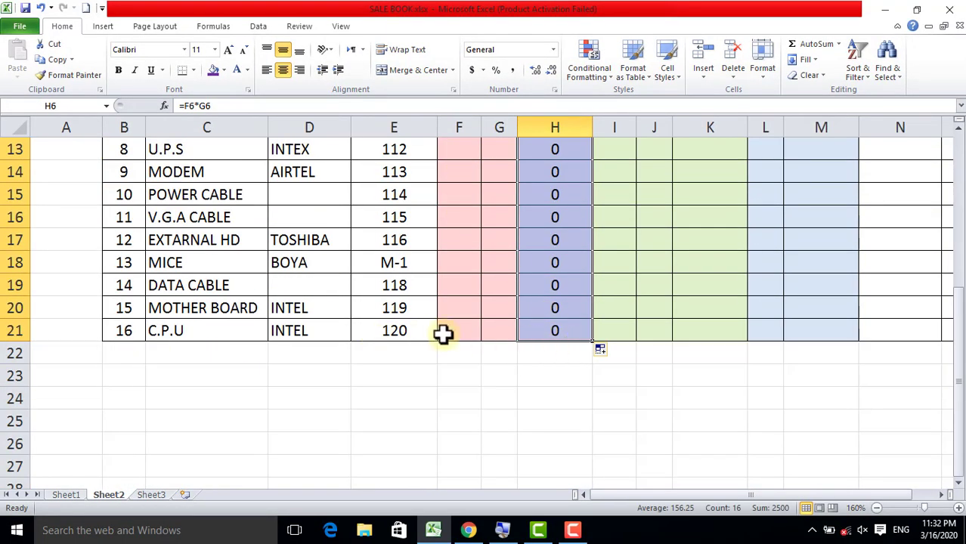
{"action": "scroll", "coordinate": [533, 330], "scroll_direction": "up", "scroll_amount": 4}
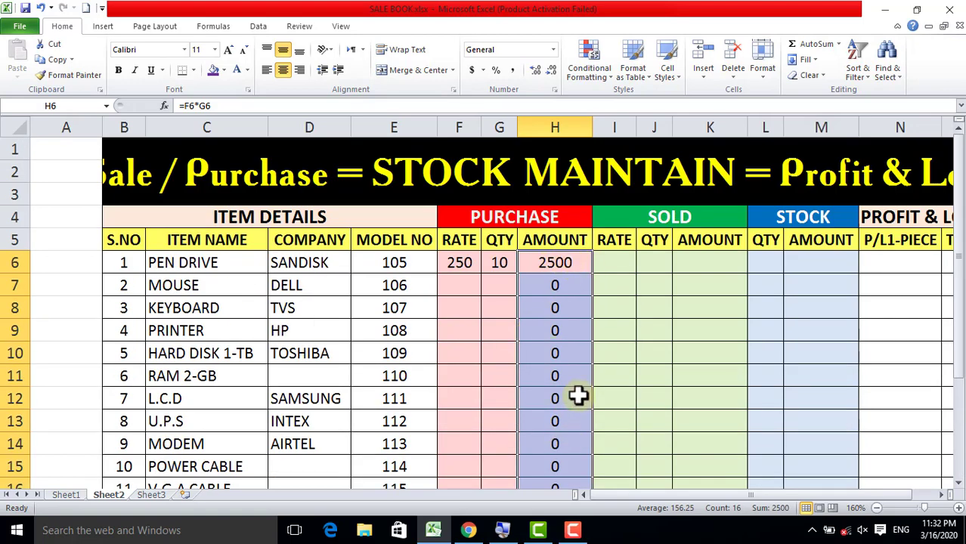
{"action": "left_click", "coordinate": [560, 356]}
- Enter a sold rate of 300 and a sold quantity of 5 for the pen drive in row 6
{"action": "left_click", "coordinate": [614, 261]}
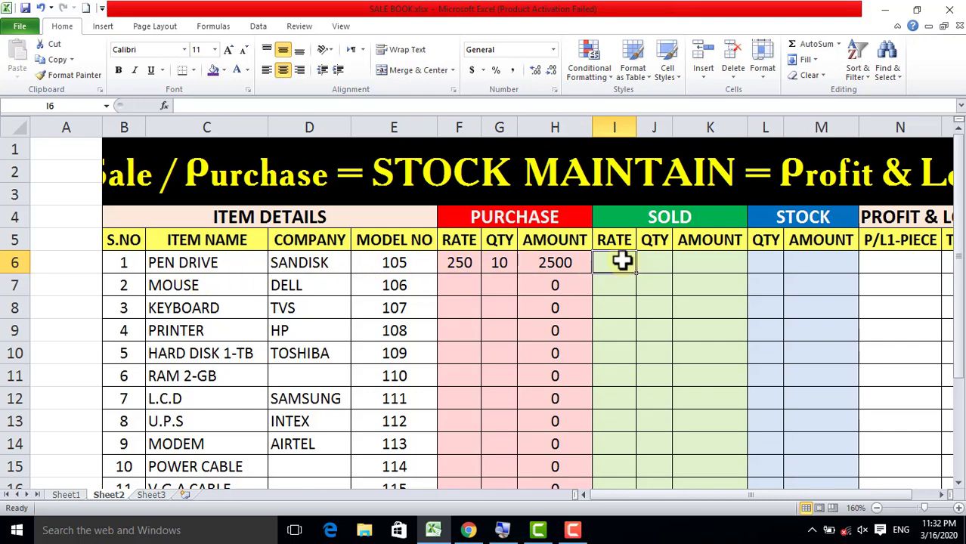
{"action": "type", "text": "300"}
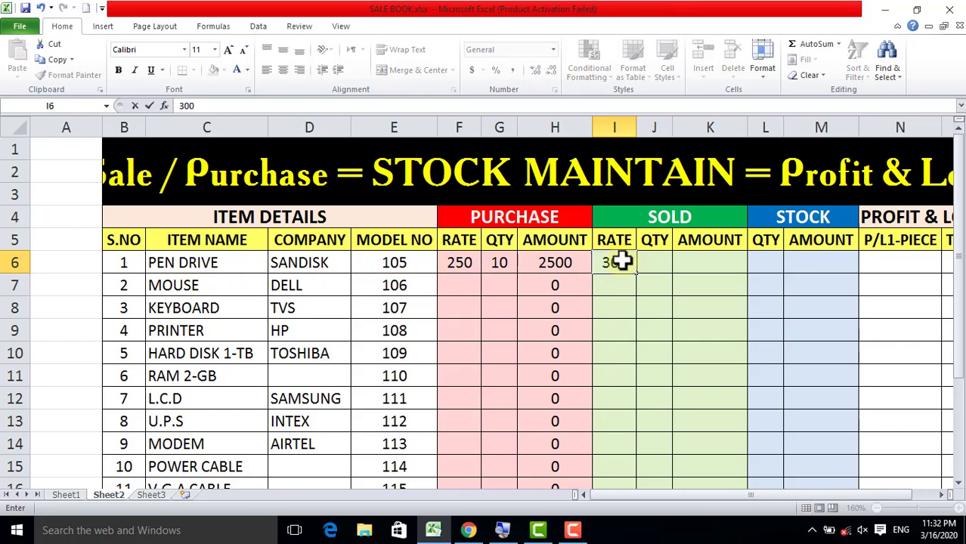
{"action": "key", "text": "Tab"}
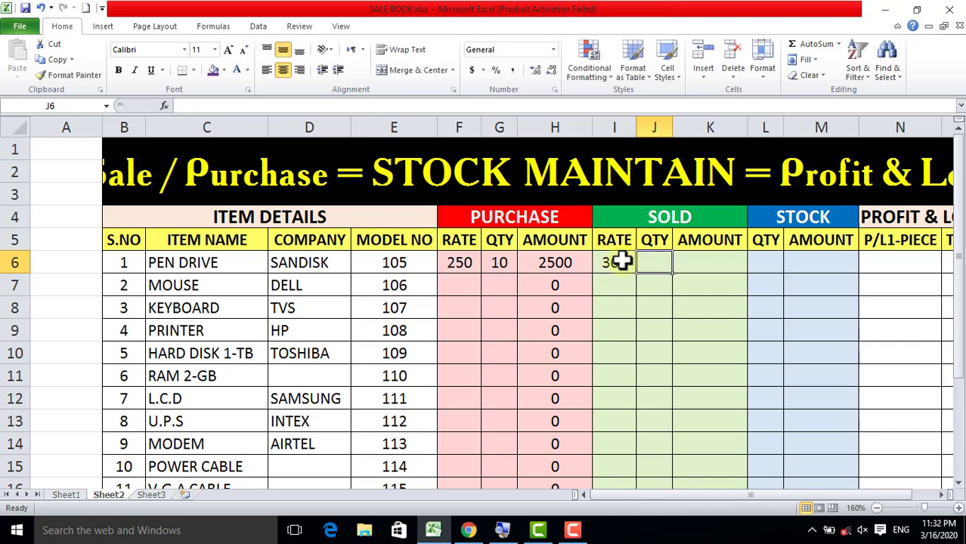
{"action": "type", "text": "5"}
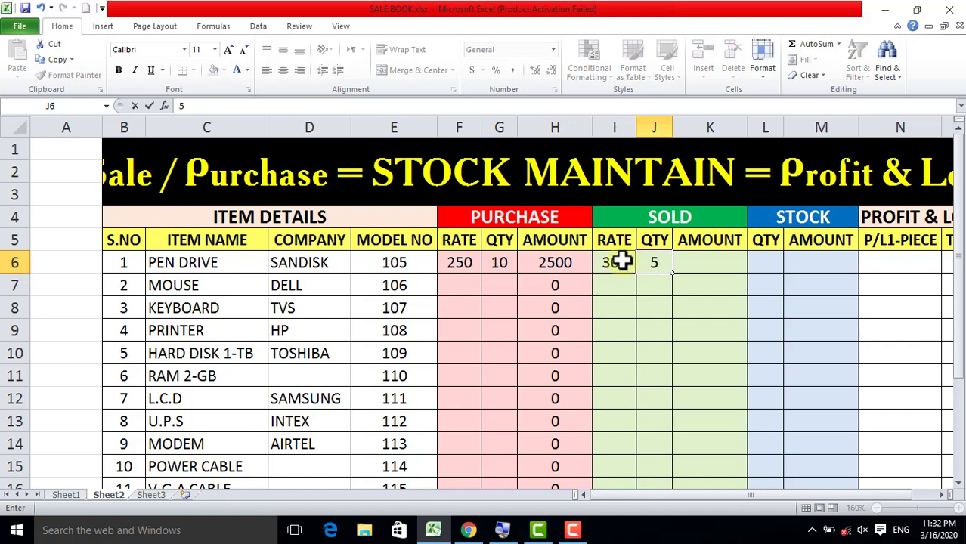
{"action": "key", "text": "Tab"}
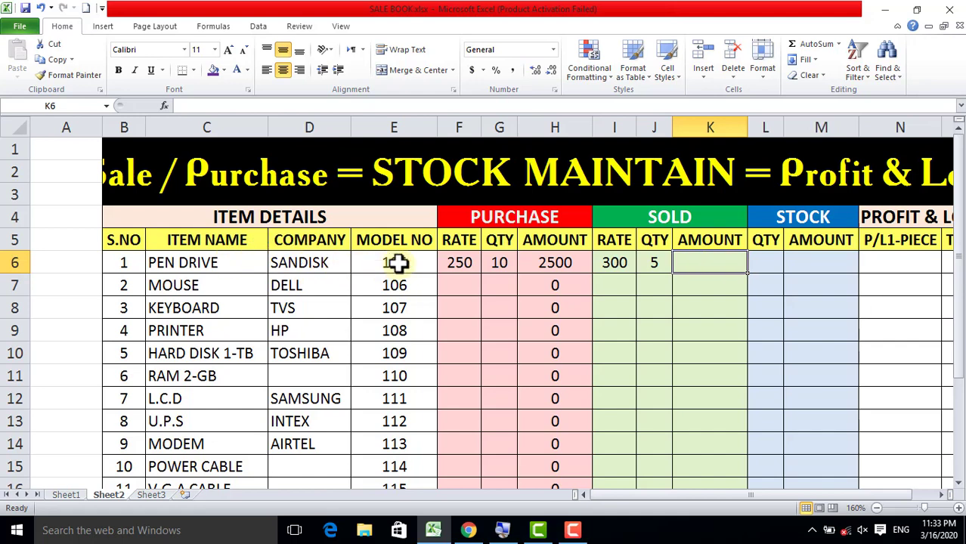
- Enter the formula =I6*J6 in K6 to calculate the pen drive's sold amount
{"action": "left_click", "coordinate": [454, 262]}
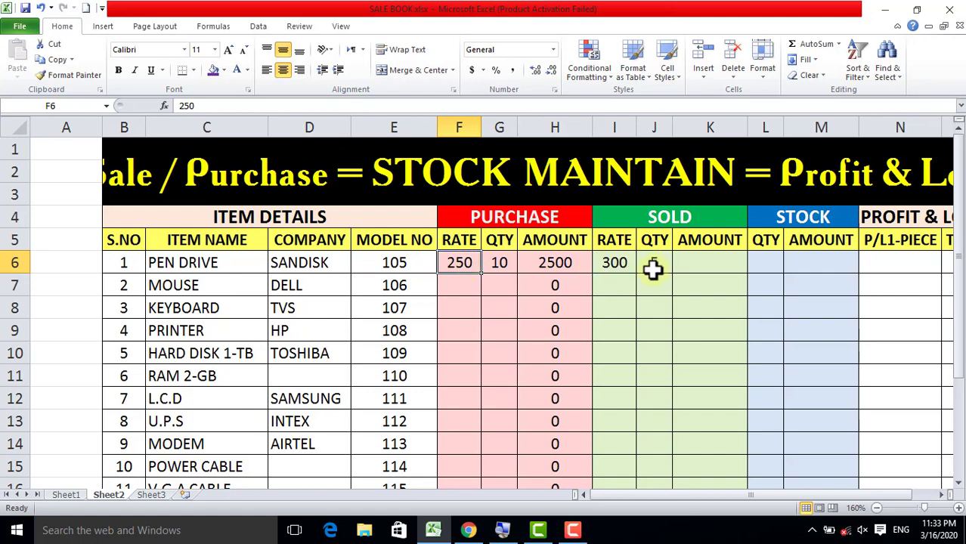
{"action": "left_click", "coordinate": [621, 263]}
{"action": "left_click", "coordinate": [654, 264]}
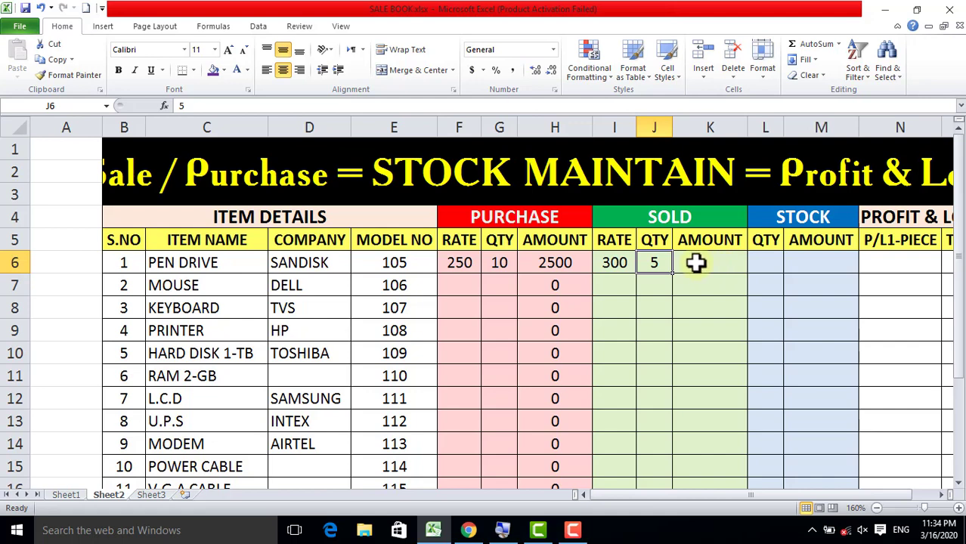
{"action": "left_click", "coordinate": [714, 263]}
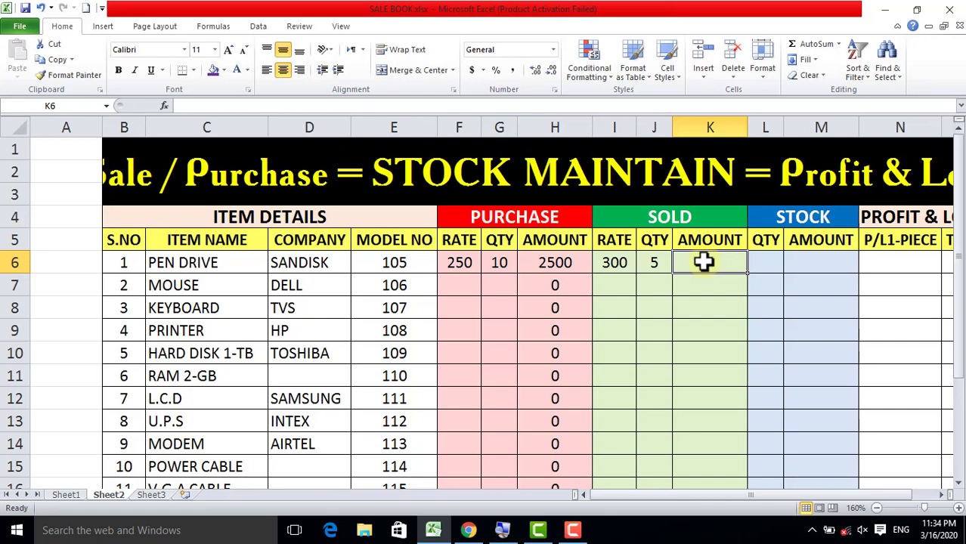
{"action": "type", "text": "="}
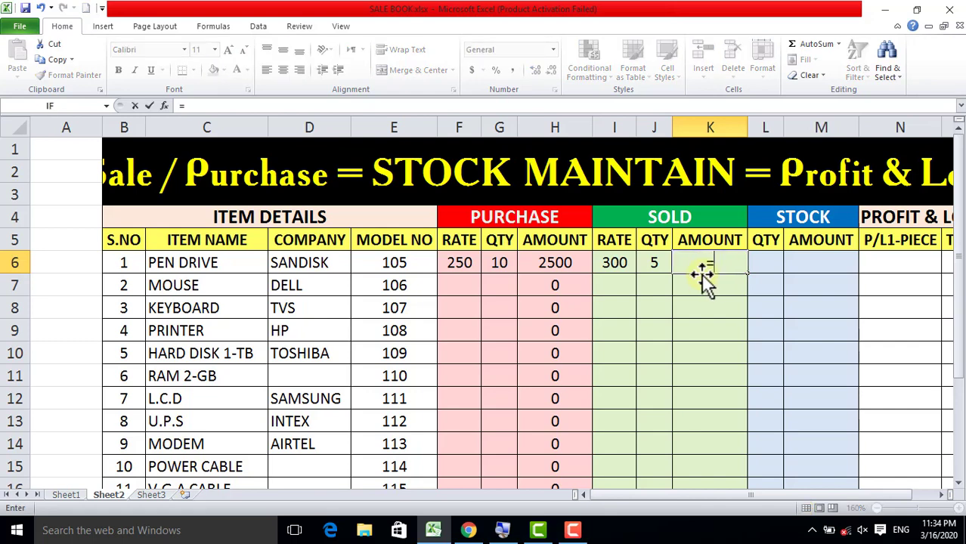
{"action": "left_click", "coordinate": [620, 263]}
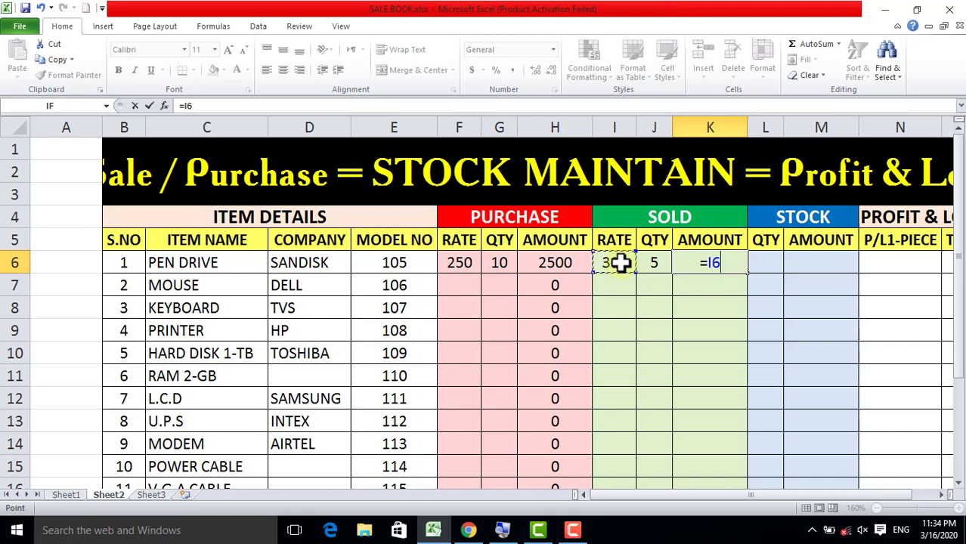
{"action": "type", "text": "*"}
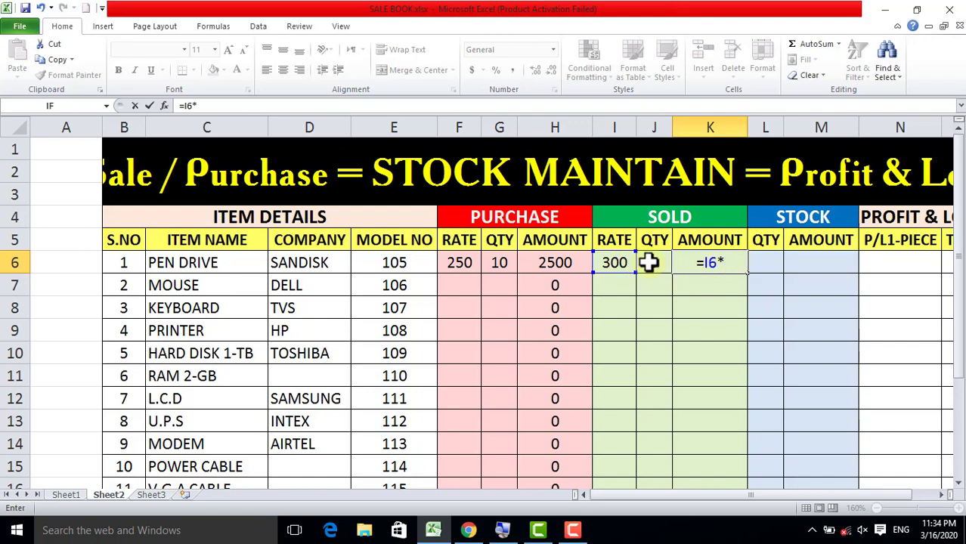
{"action": "left_click", "coordinate": [654, 262]}
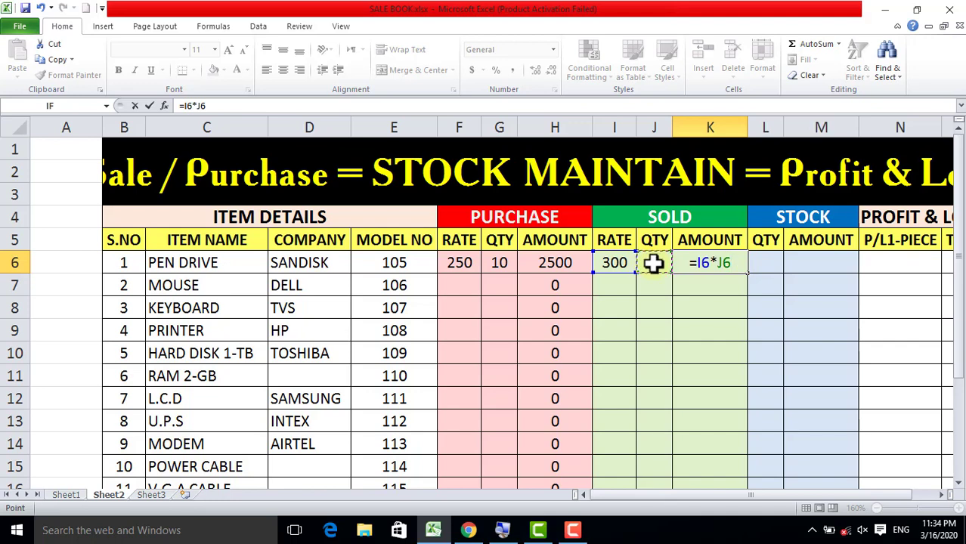
{"action": "key", "text": "Return"}
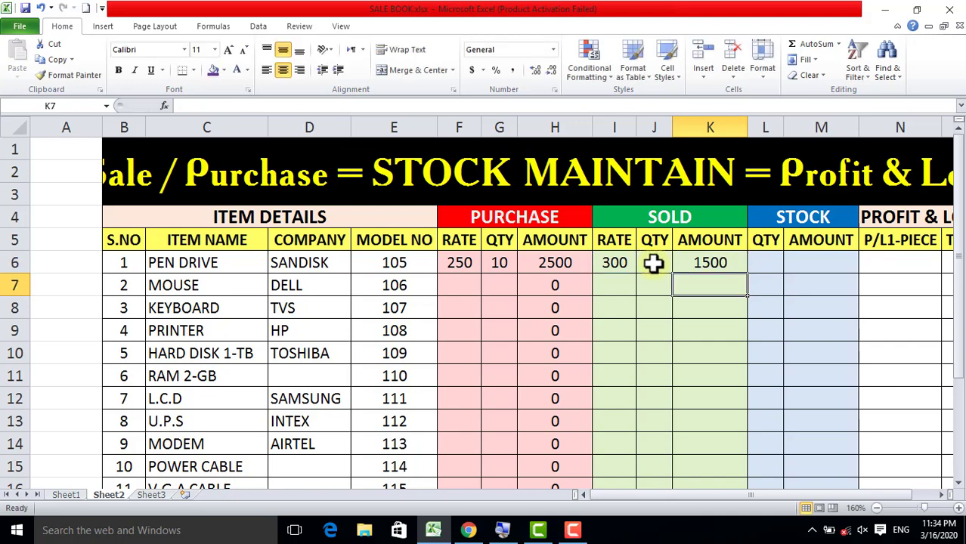
- Fill the sold amount formula from K6 down through the remaining item rows to row 21
{"action": "left_click", "coordinate": [727, 261]}
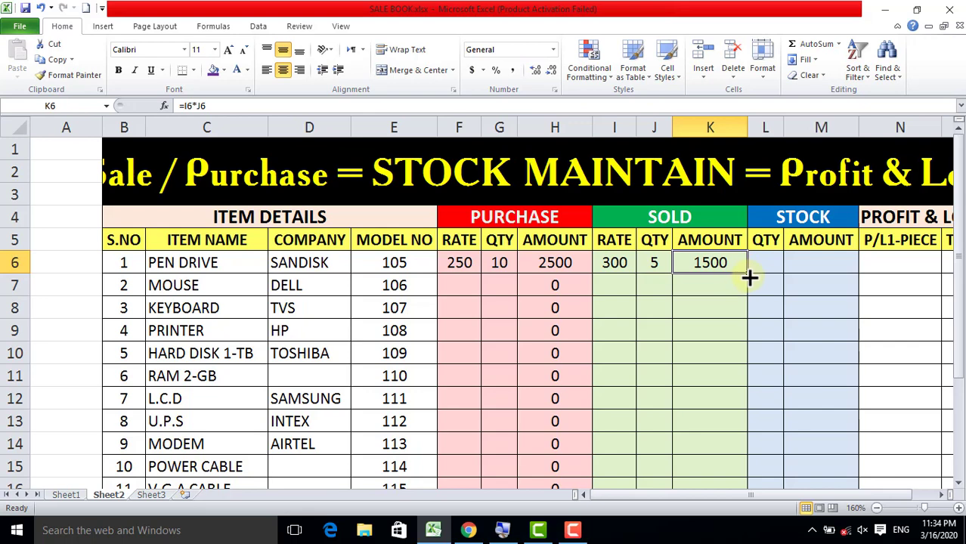
{"action": "left_click_drag", "start_coordinate": [749, 276], "coordinate": [743, 456]}
{"action": "scroll", "coordinate": [739, 341], "scroll_direction": "up", "scroll_amount": 3}
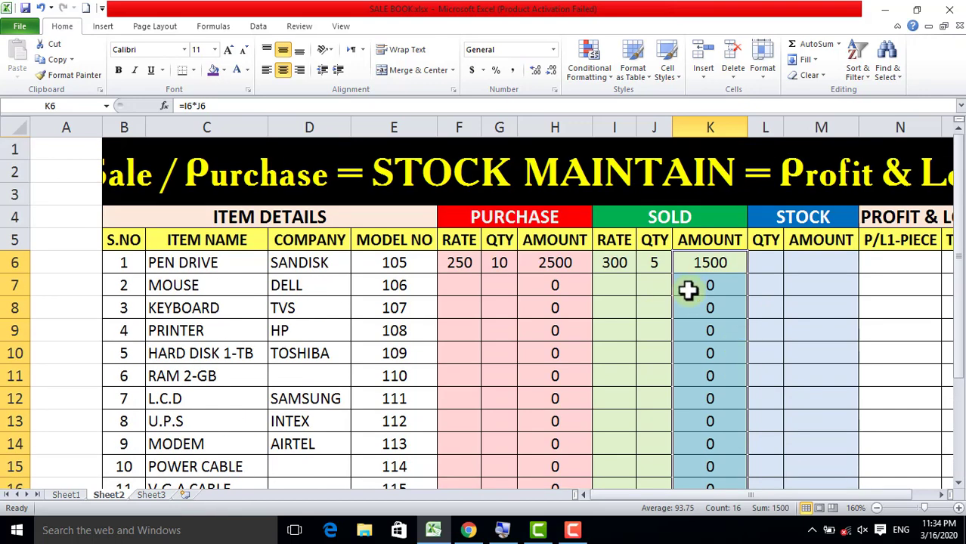
- Enter the formula =G6-J6 in L6 to calculate the pen drive's stock quantity
{"action": "left_click", "coordinate": [761, 261]}
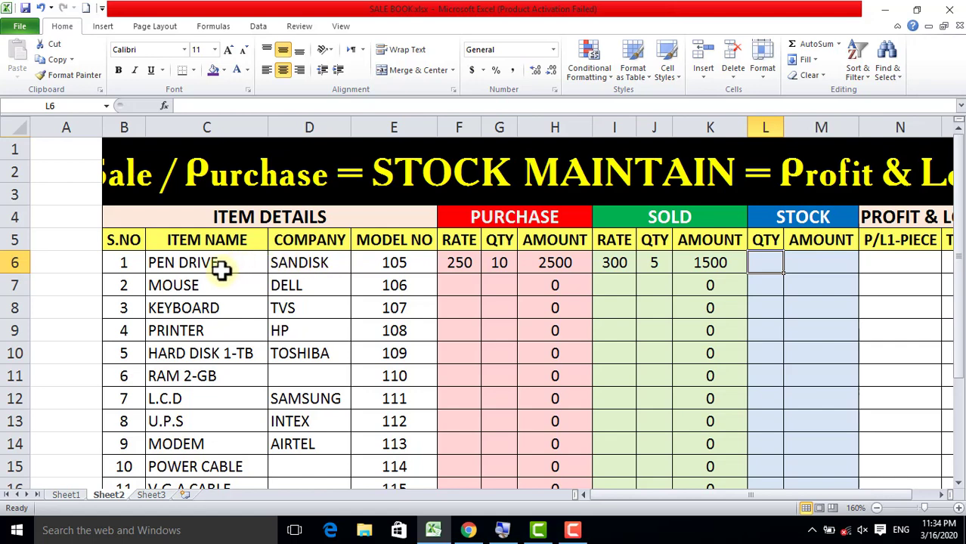
{"action": "left_click", "coordinate": [460, 263]}
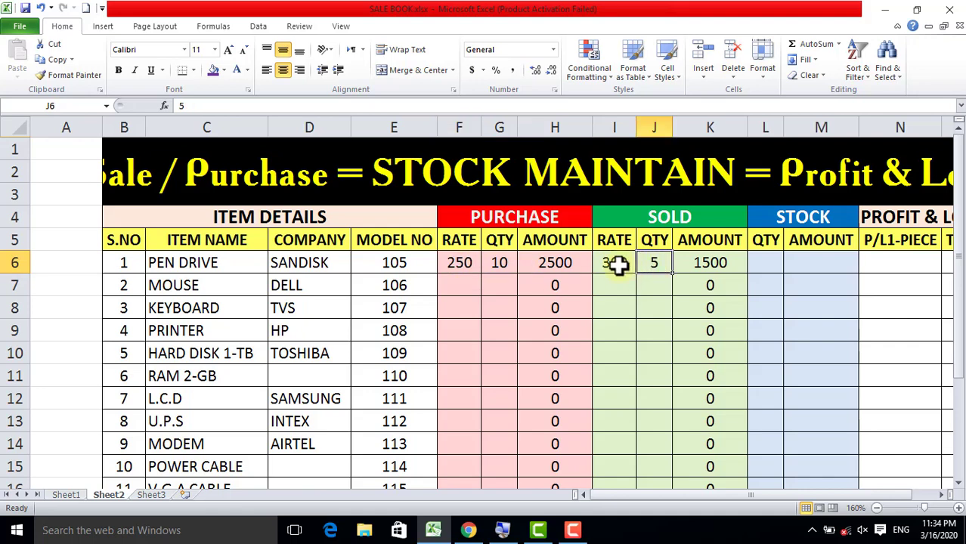
{"action": "left_click", "coordinate": [617, 264]}
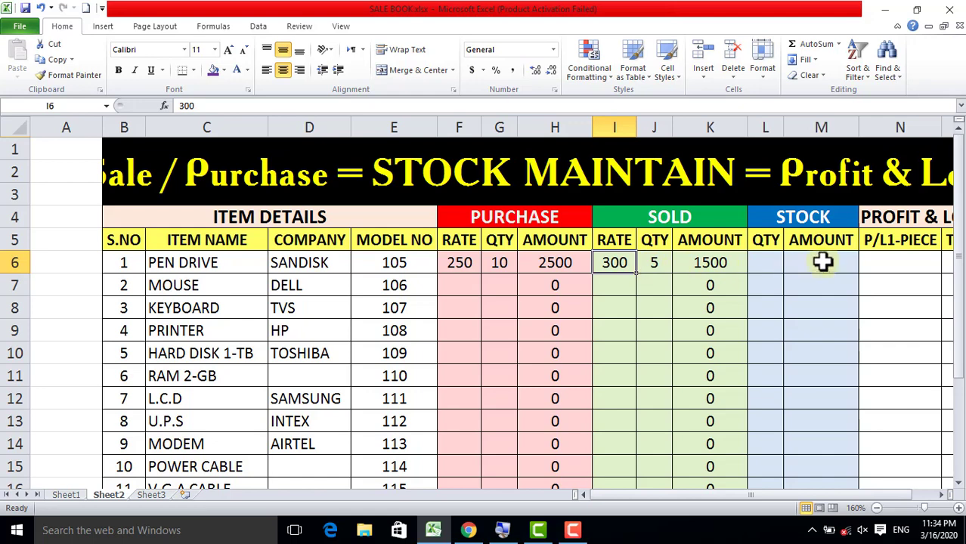
{"action": "left_click", "coordinate": [766, 262]}
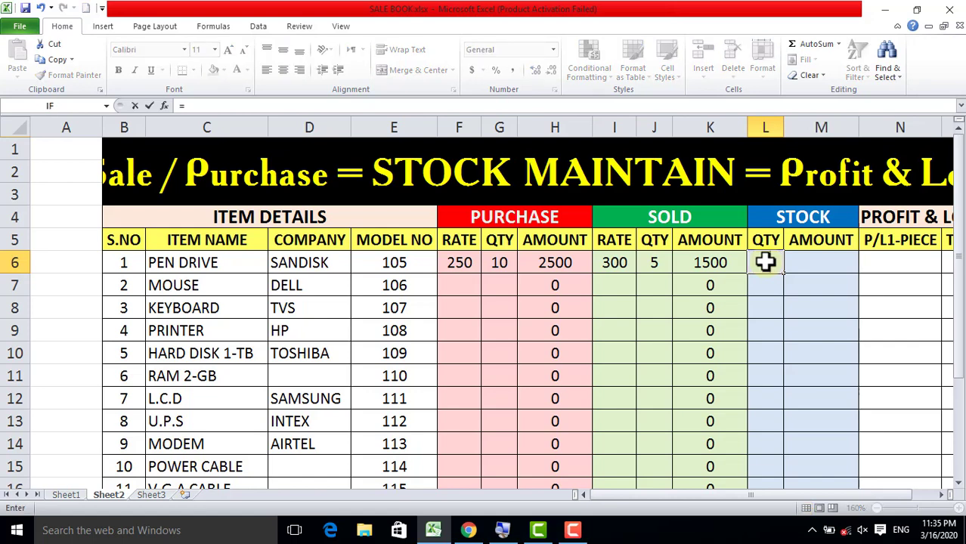
{"action": "type", "text": "="}
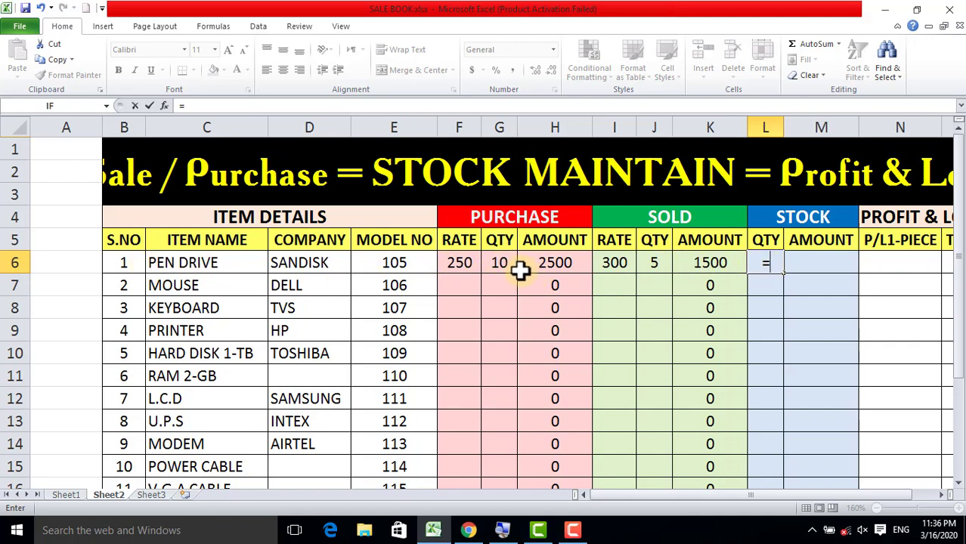
{"action": "left_click", "coordinate": [498, 262]}
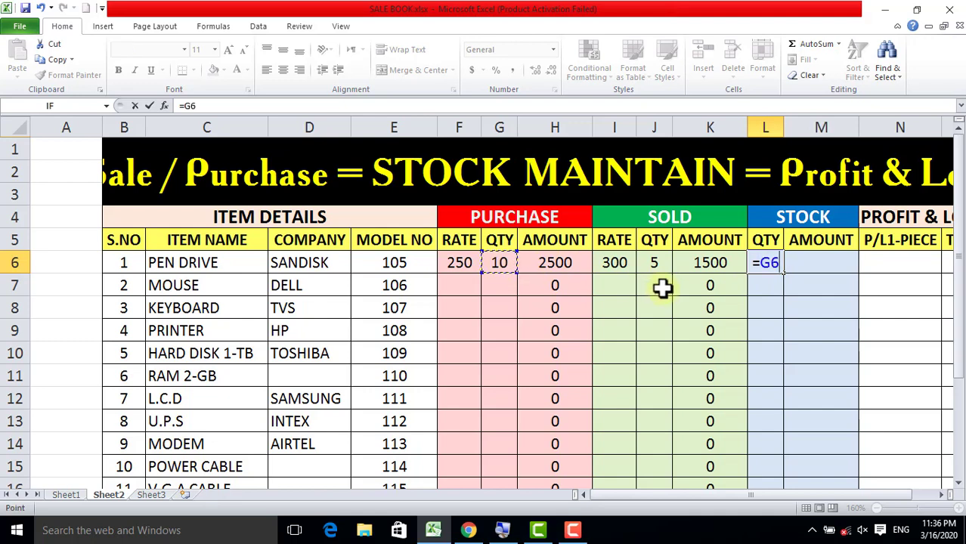
{"action": "type", "text": "-"}
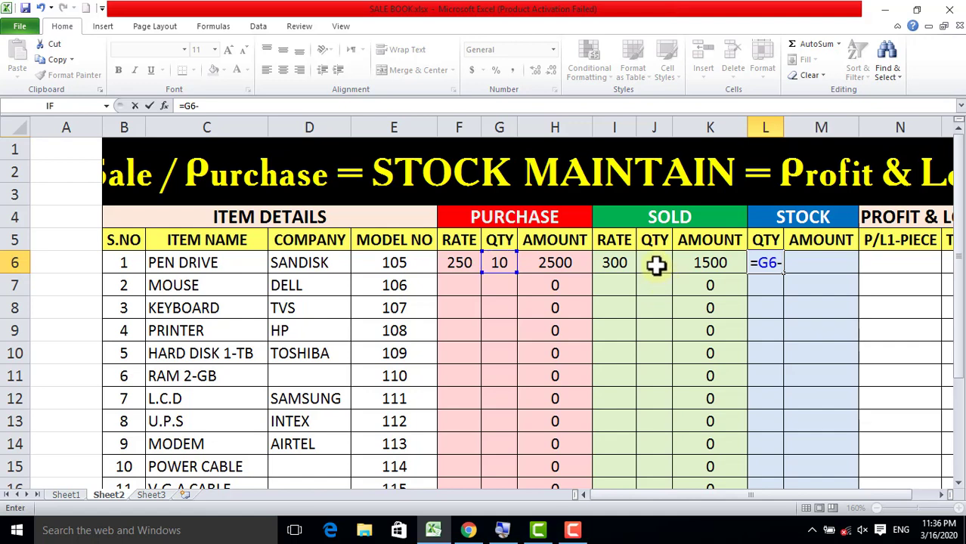
{"action": "left_click", "coordinate": [654, 263]}
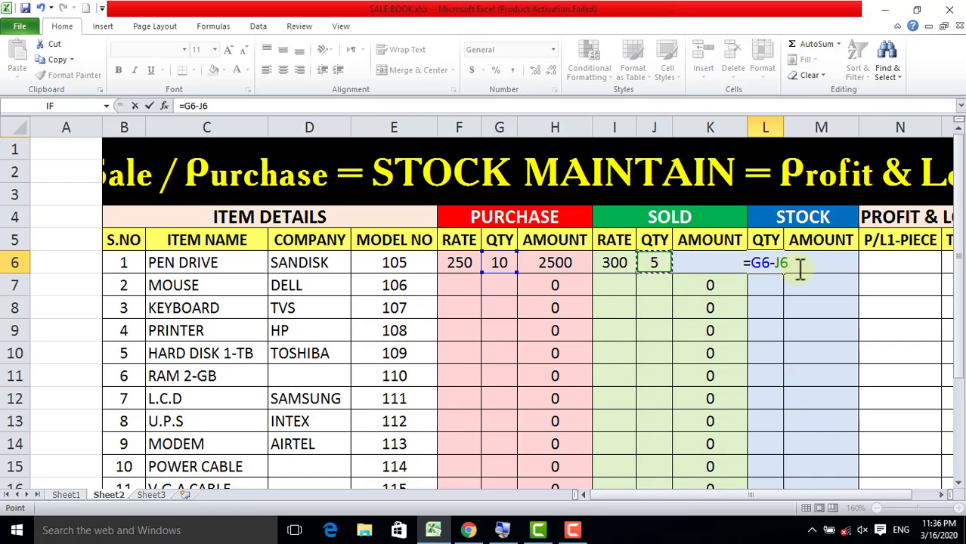
{"action": "key", "text": "Return"}
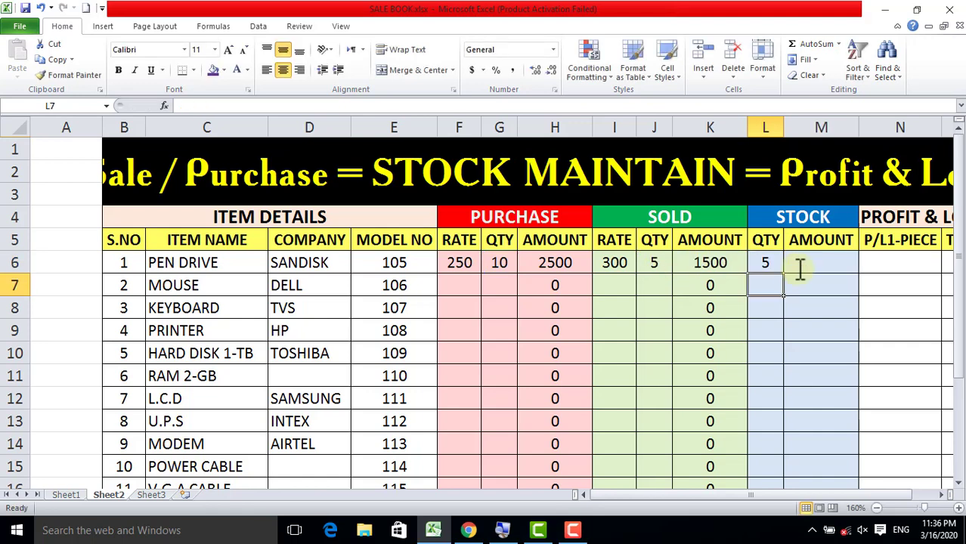
- Fill the stock quantity formula from L6 down to the last item in row 21
{"action": "left_click", "coordinate": [762, 266]}
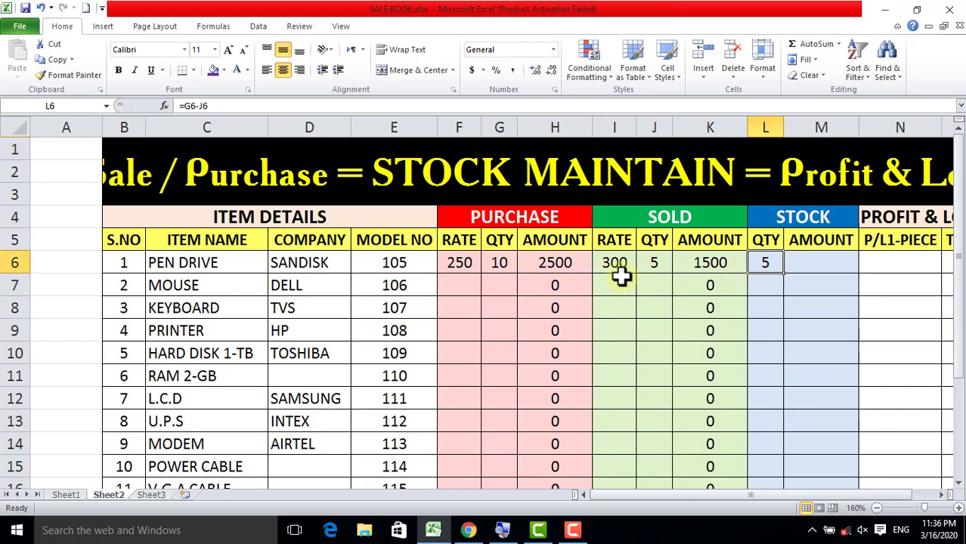
{"action": "double_click", "coordinate": [784, 273]}
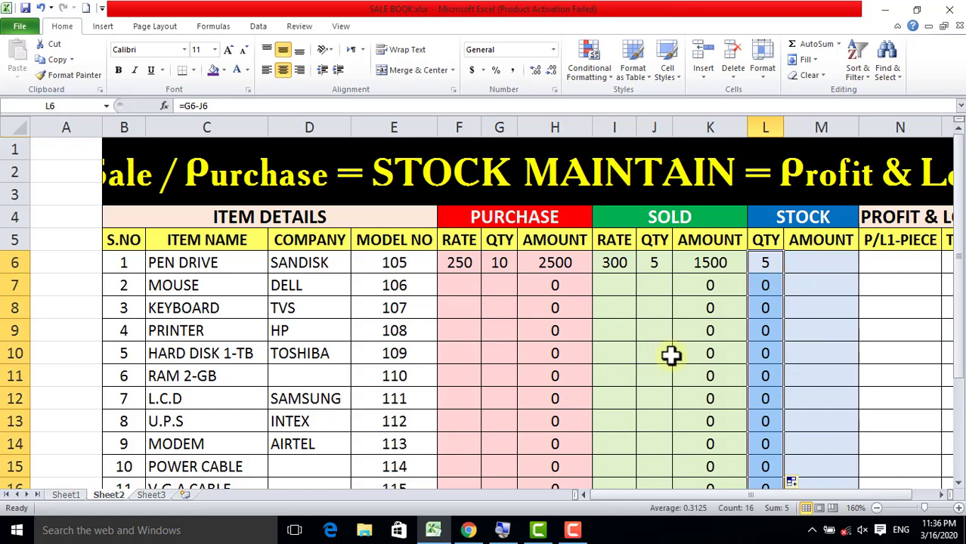
{"action": "scroll", "coordinate": [674, 356], "scroll_direction": "down", "scroll_amount": 6}
{"action": "scroll", "coordinate": [739, 229], "scroll_direction": "up", "scroll_amount": 6}
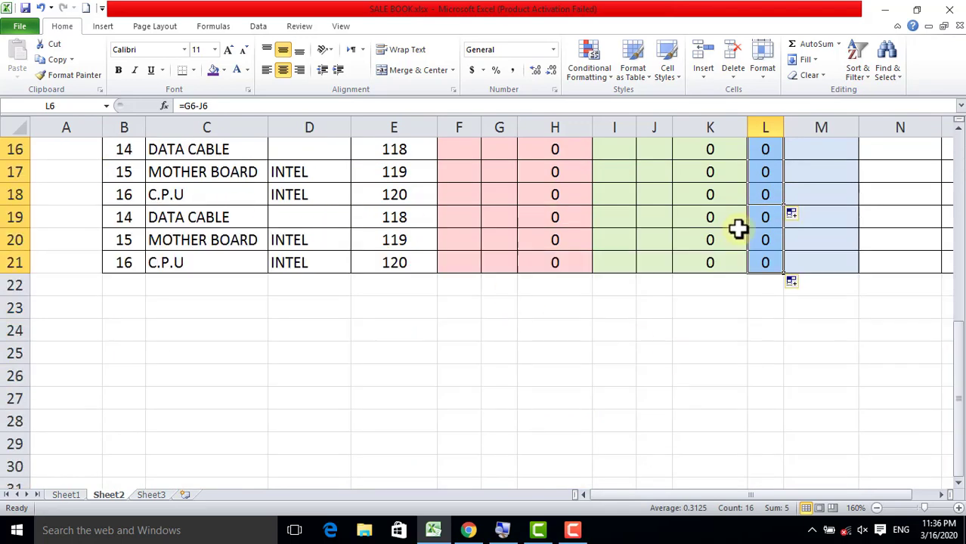
- Enter the formula =F6*L6 in M6 to calculate the pen drive's stock amount
{"action": "left_click", "coordinate": [806, 263]}
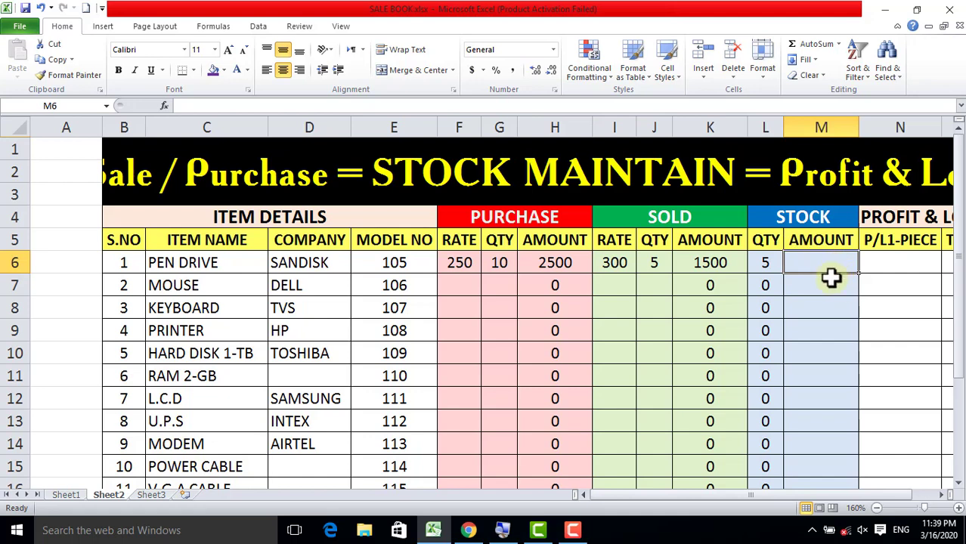
{"action": "left_click", "coordinate": [766, 261]}
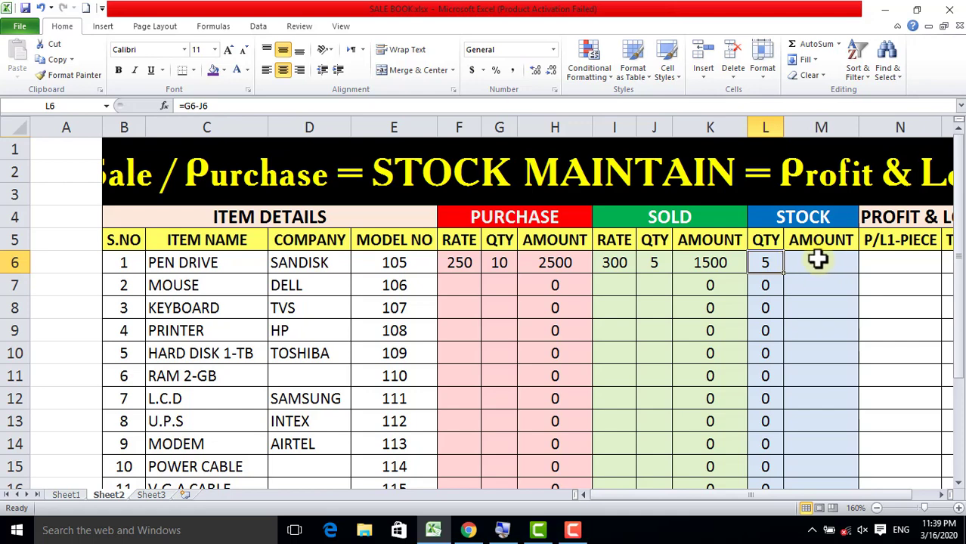
{"action": "left_click", "coordinate": [814, 261]}
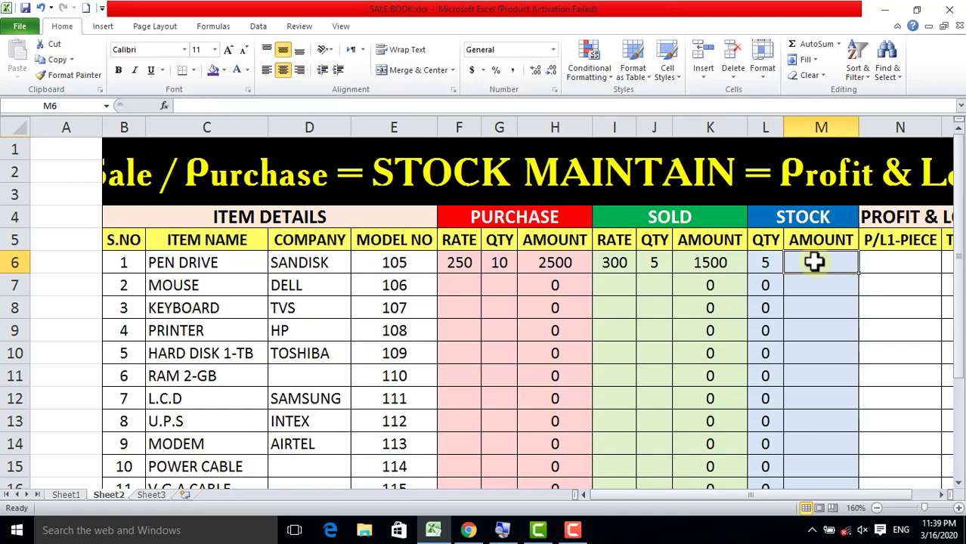
{"action": "type", "text": "="}
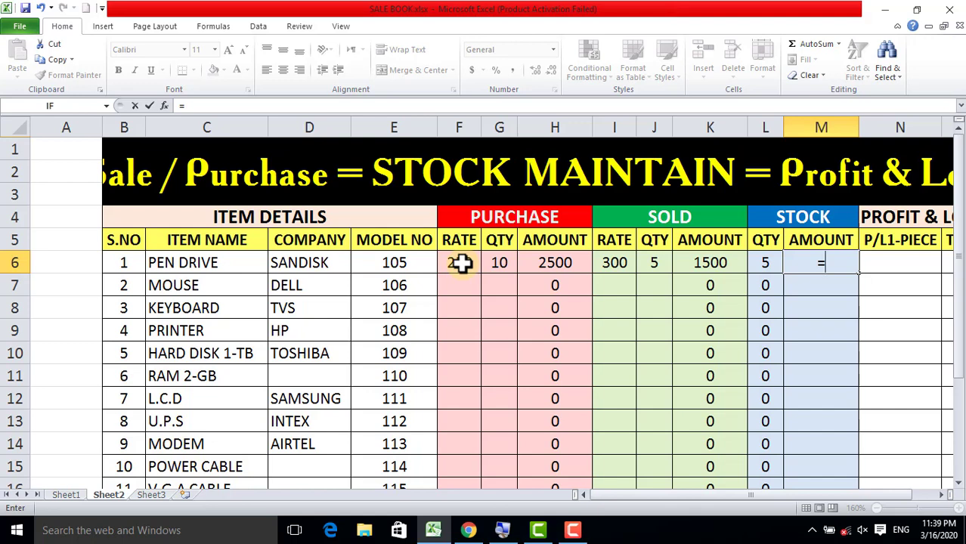
{"action": "left_click", "coordinate": [462, 263]}
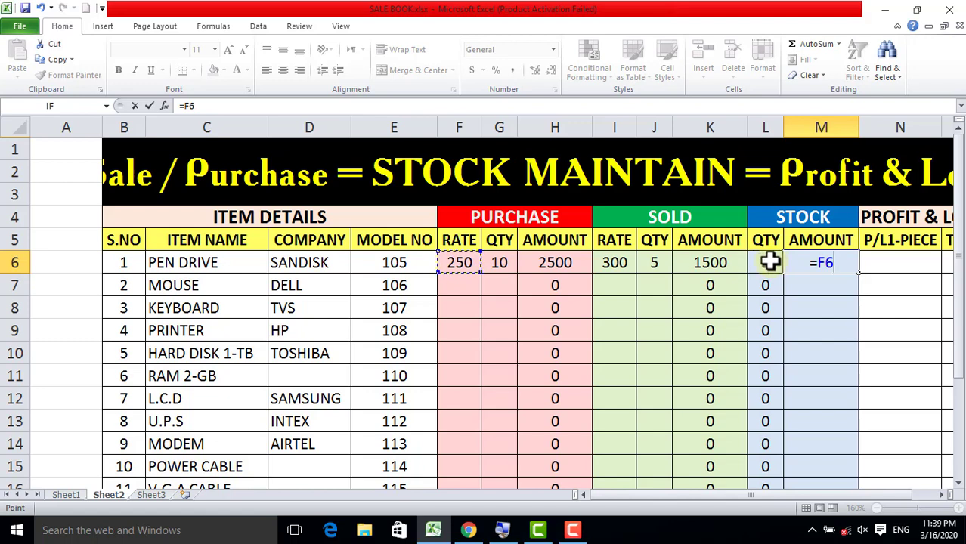
{"action": "type", "text": "*"}
{"action": "left_click", "coordinate": [771, 262]}
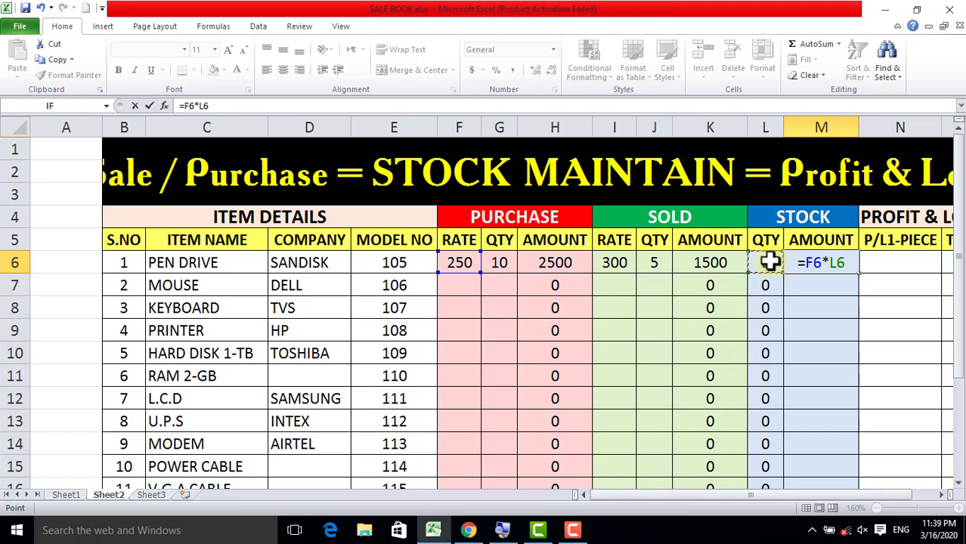
{"action": "key", "text": "Return"}
- Fill the stock amount formula from M6 down through the item rows to row 21
{"action": "left_click", "coordinate": [804, 263]}
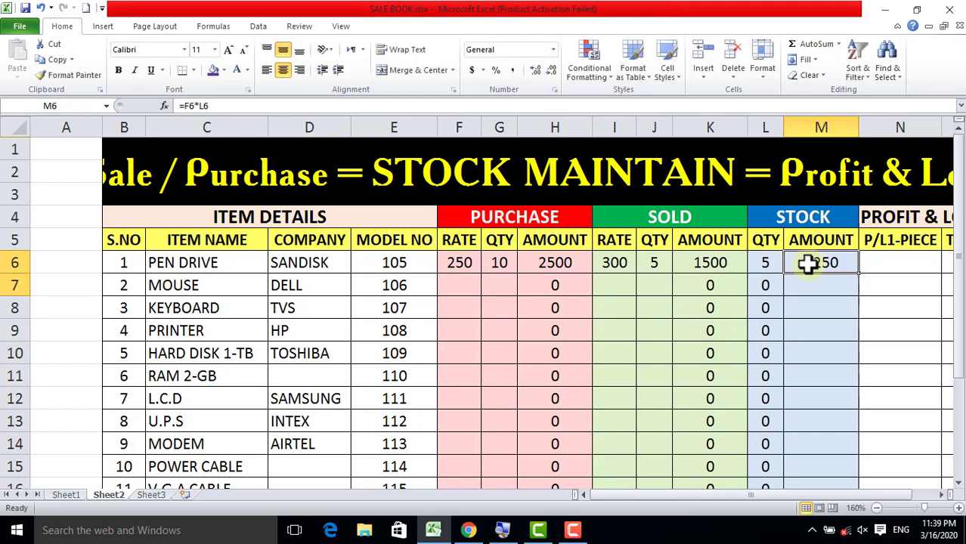
{"action": "left_click_drag", "start_coordinate": [859, 273], "coordinate": [842, 443]}
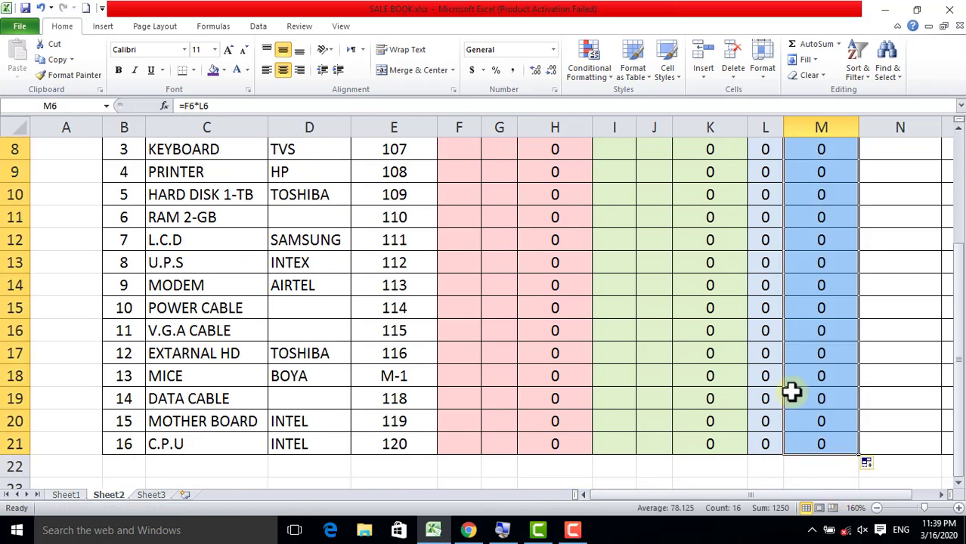
{"action": "scroll", "coordinate": [764, 342], "scroll_direction": "up", "scroll_amount": 3}
{"action": "left_click", "coordinate": [832, 263]}
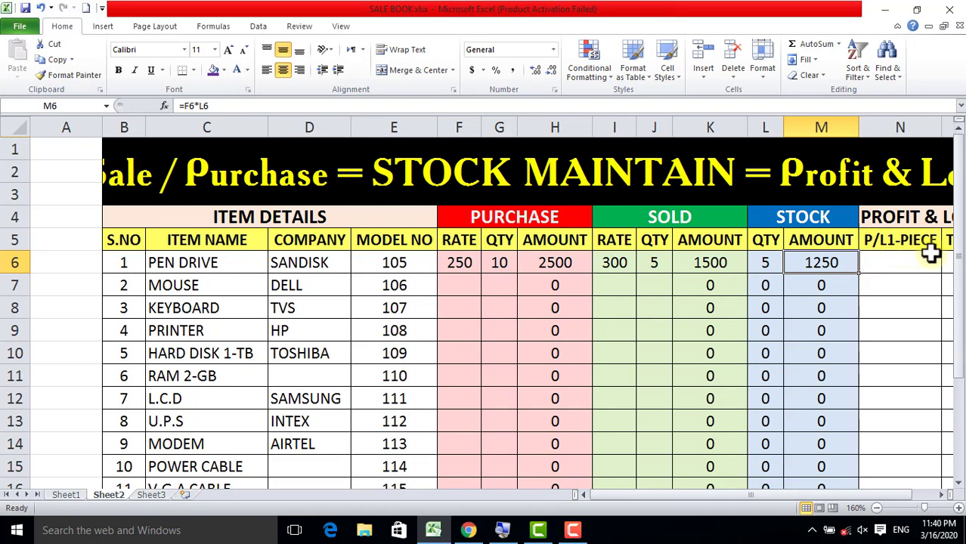
- Enter the formula =I6-F6 in N6 to calculate the pen drive's profit or loss per piece
{"action": "left_click", "coordinate": [894, 264]}
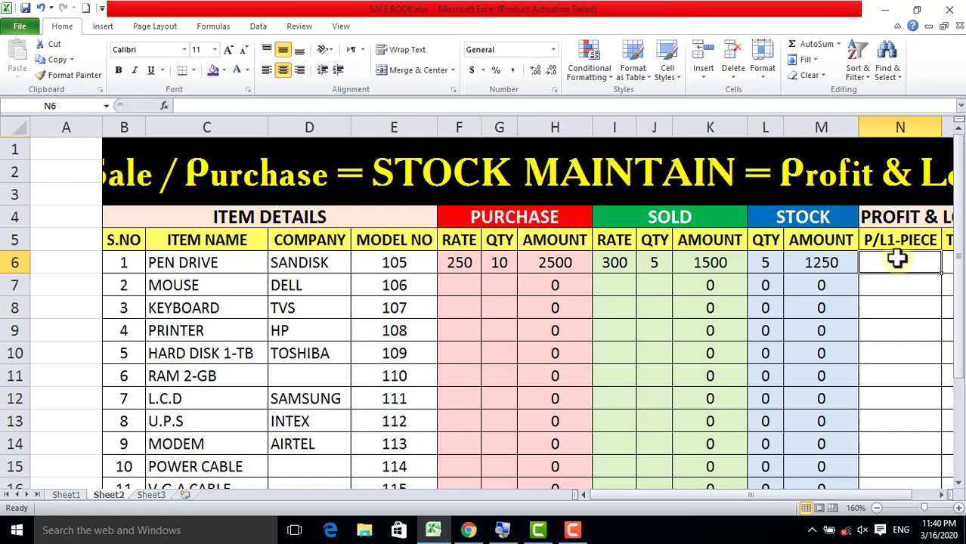
{"action": "type", "text": "="}
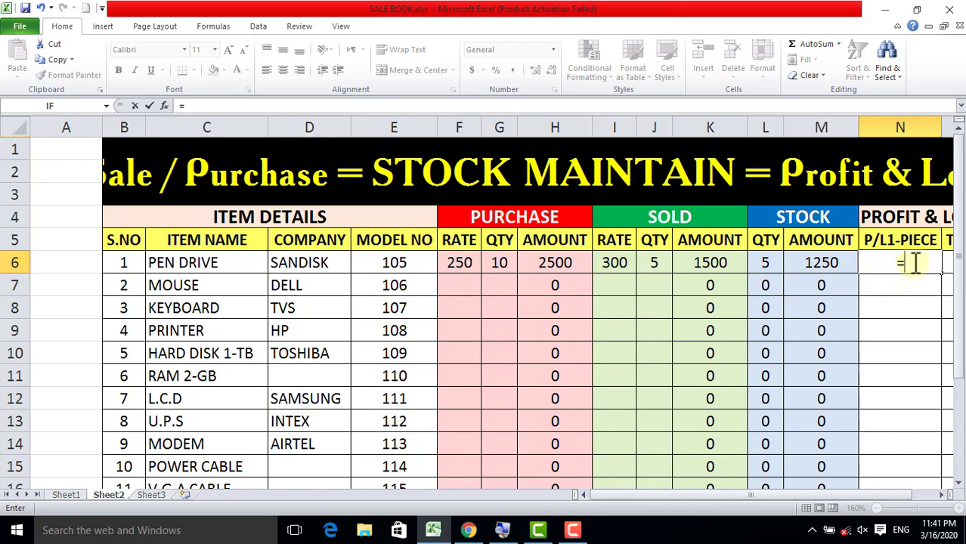
{"action": "left_click", "coordinate": [614, 262]}
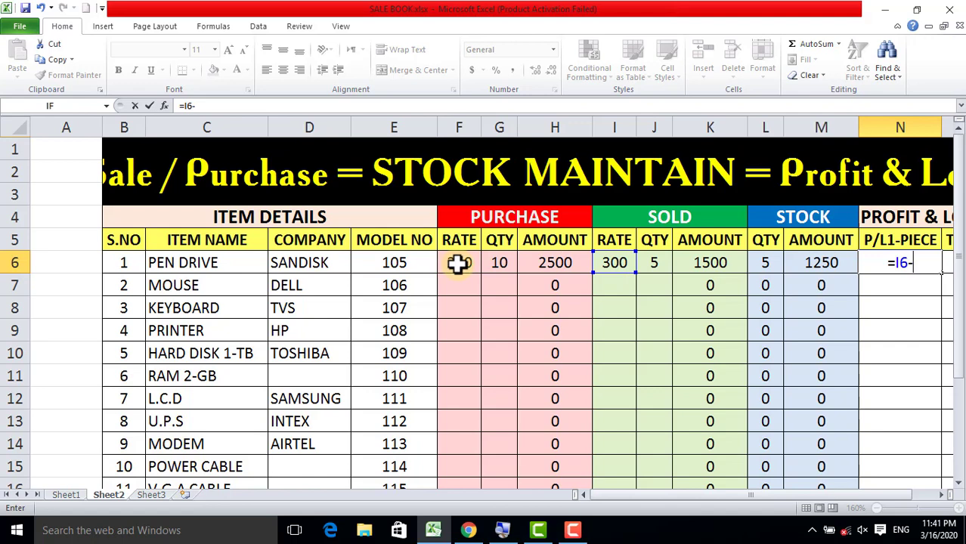
{"action": "left_click", "coordinate": [459, 263]}
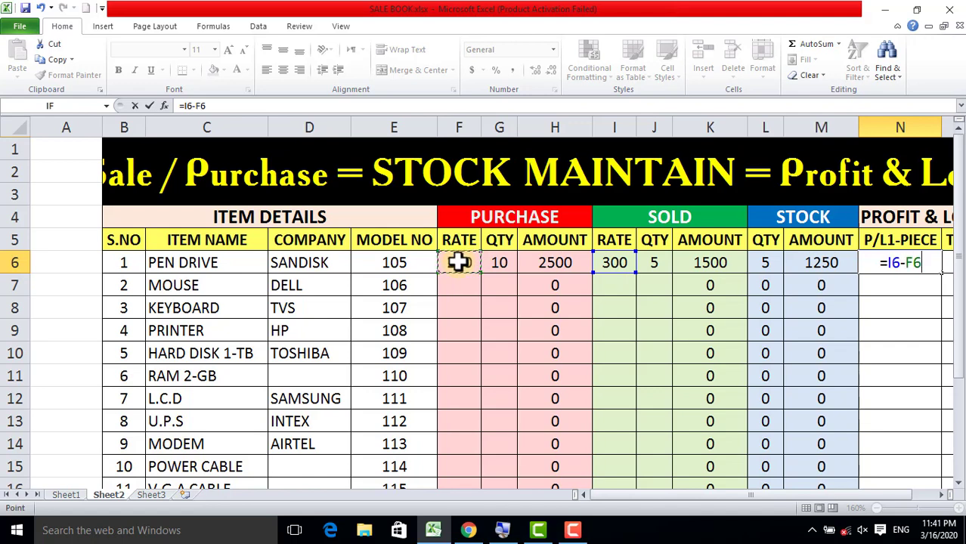
{"action": "key", "text": "Return"}
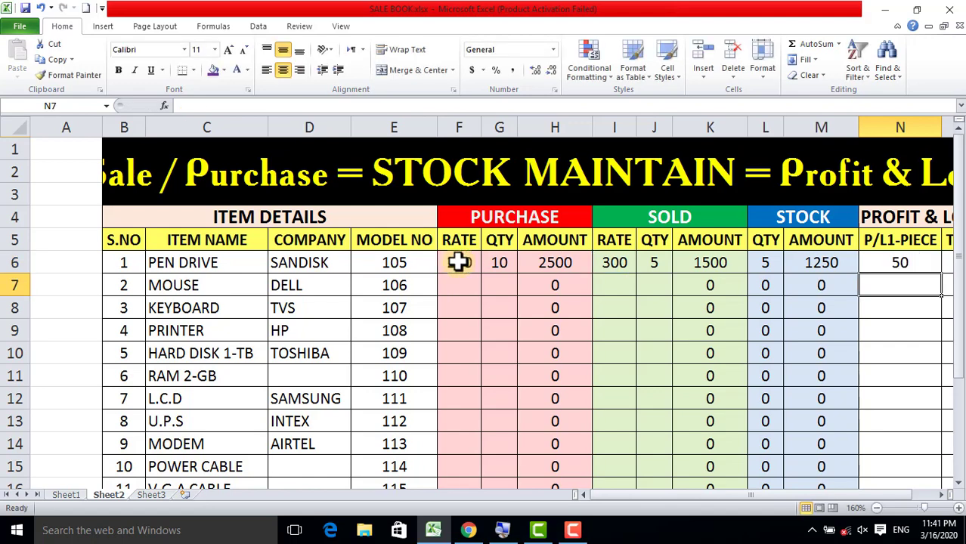
- Fill the per-piece profit/loss formula from N6 down through the remaining item rows to row 21
{"action": "left_click", "coordinate": [901, 261]}
{"action": "double_click", "coordinate": [942, 274]}
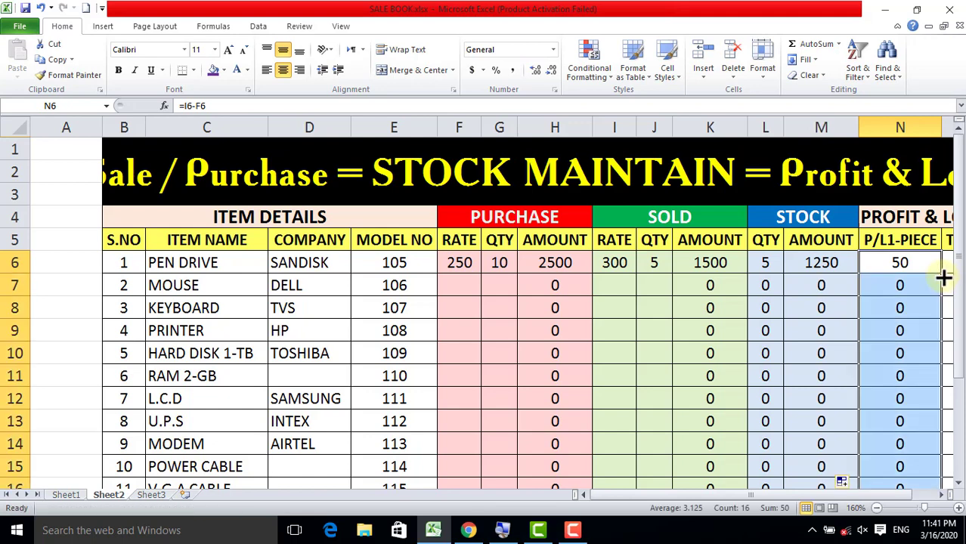
{"action": "left_click", "coordinate": [900, 261]}
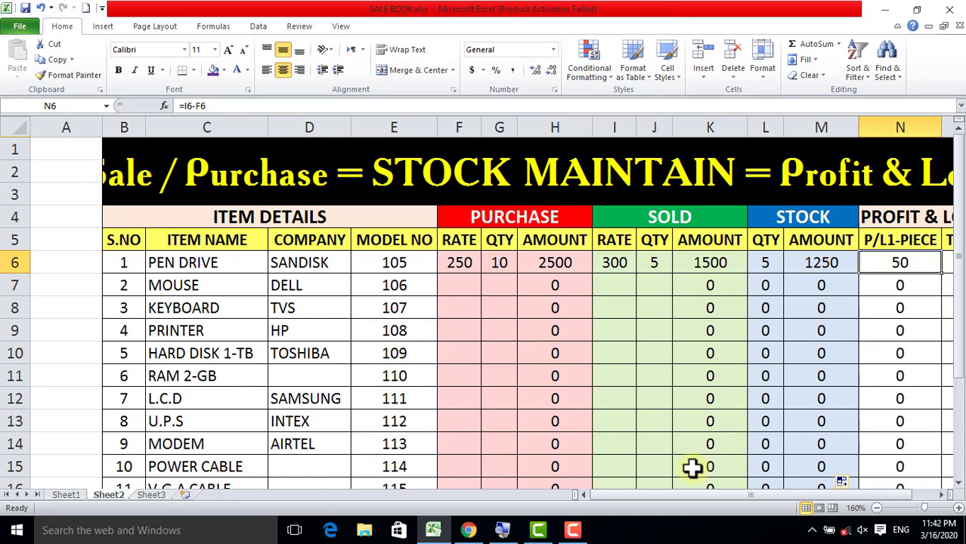
- Enter the total profit/loss formula =N6*J6 in O6 and fill it down the item rows to row 21
{"action": "key", "text": "Right"}
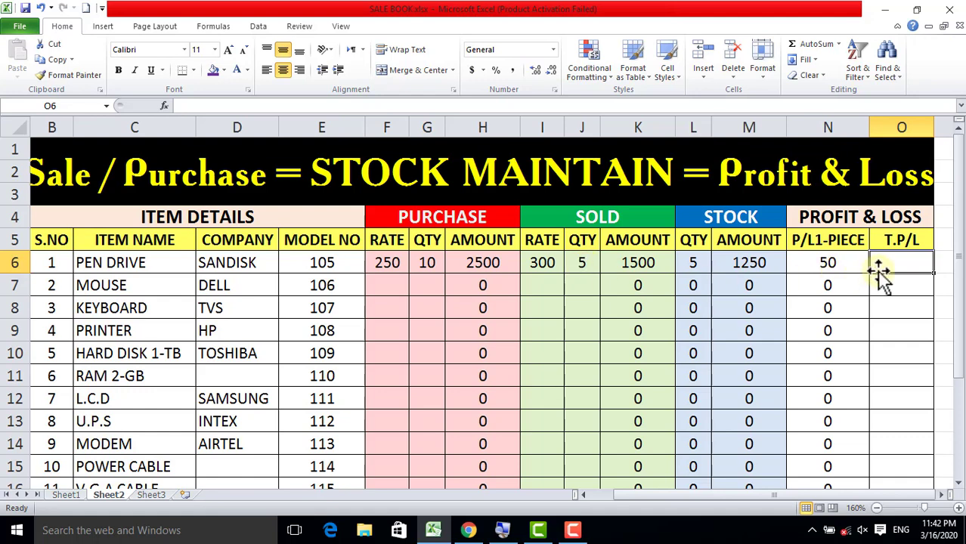
{"action": "type", "text": "="}
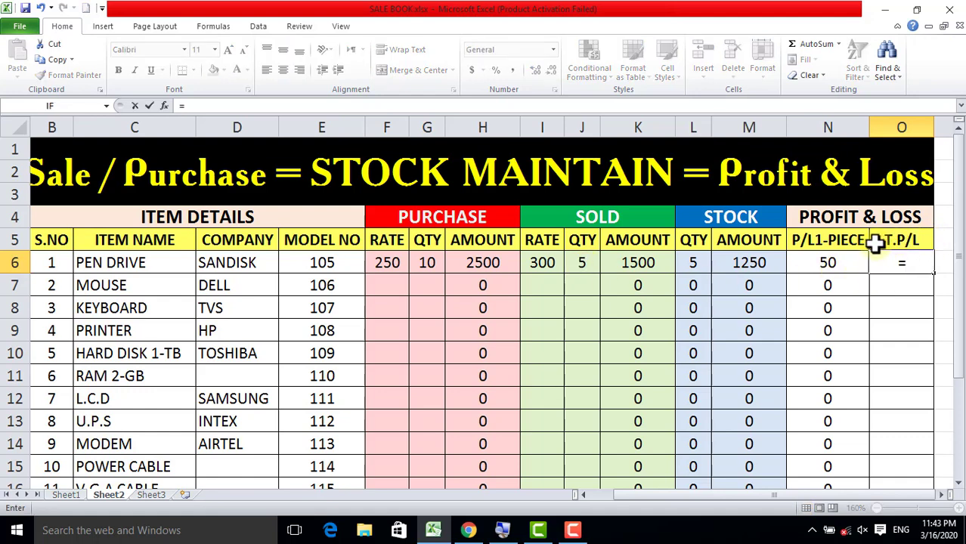
{"action": "left_click", "coordinate": [824, 262]}
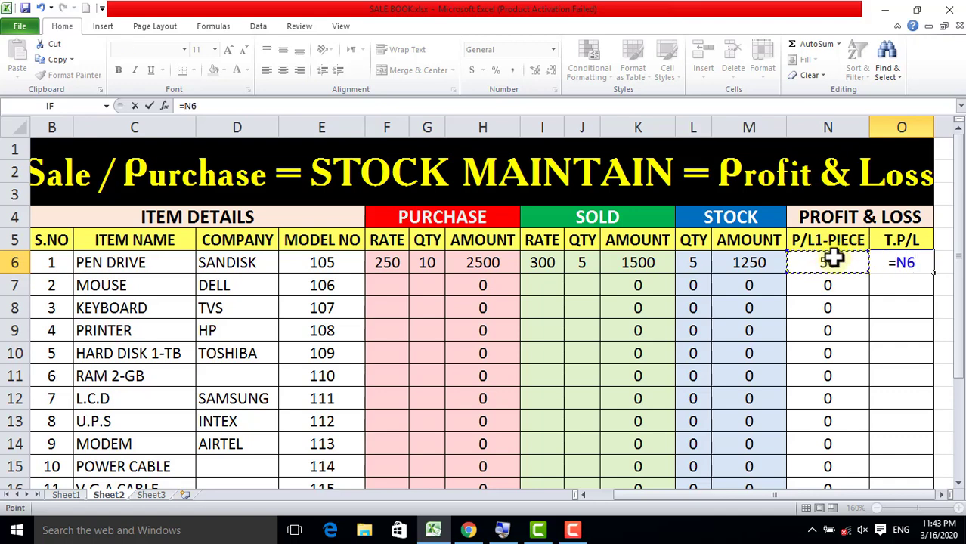
{"action": "type", "text": "*"}
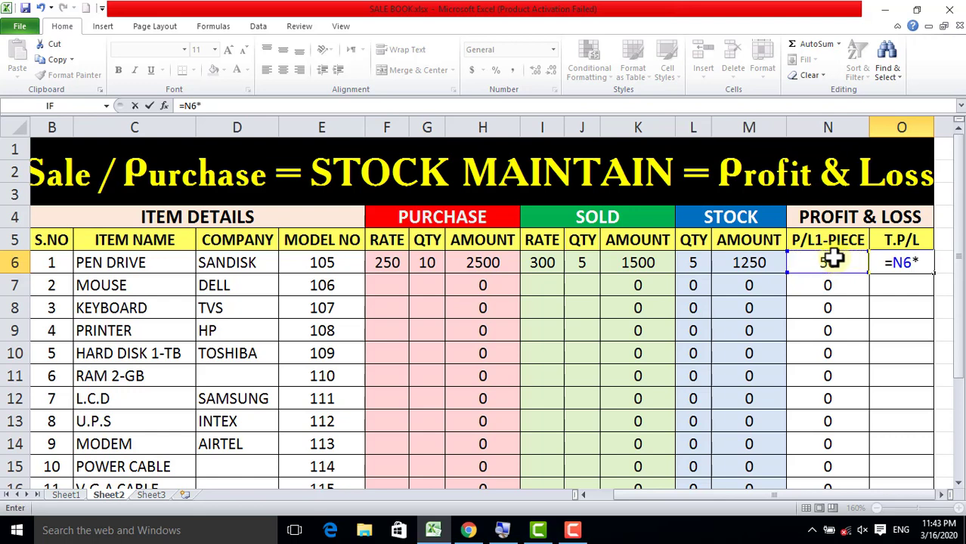
{"action": "left_click", "coordinate": [578, 262]}
{"action": "key", "text": "Return"}
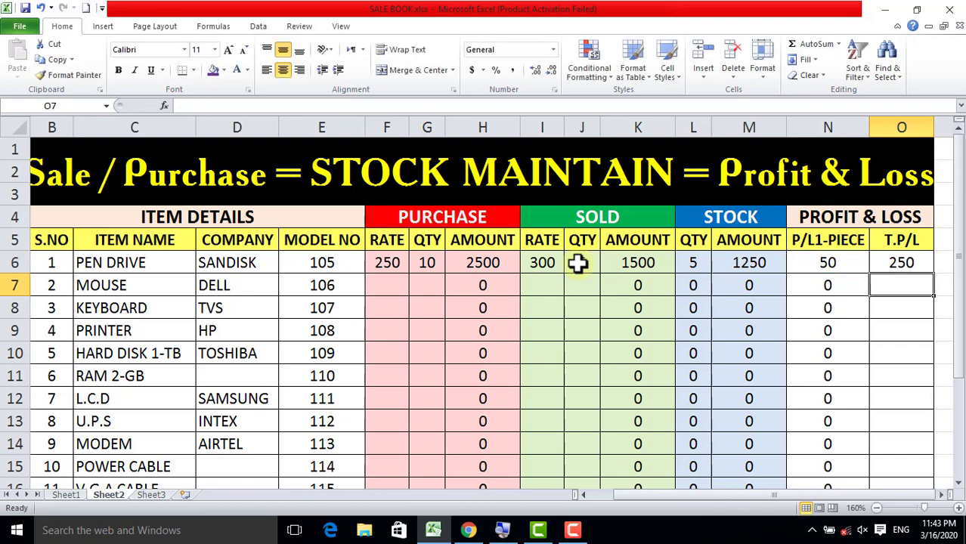
{"action": "left_click", "coordinate": [921, 264]}
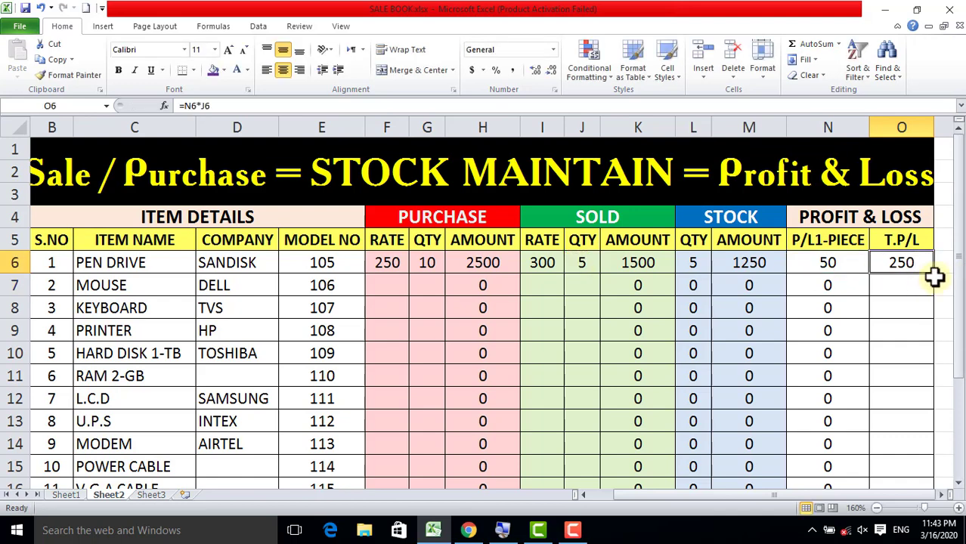
{"action": "double_click", "coordinate": [935, 275]}
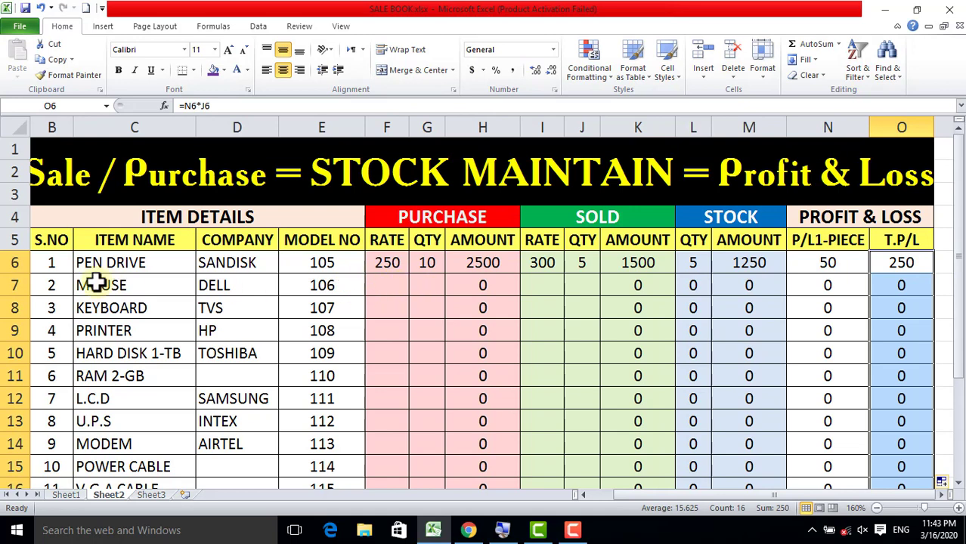
- Enter a purchase rate of 100 and a purchase quantity of 5 for the mouse in row 7
{"action": "left_click", "coordinate": [384, 293]}
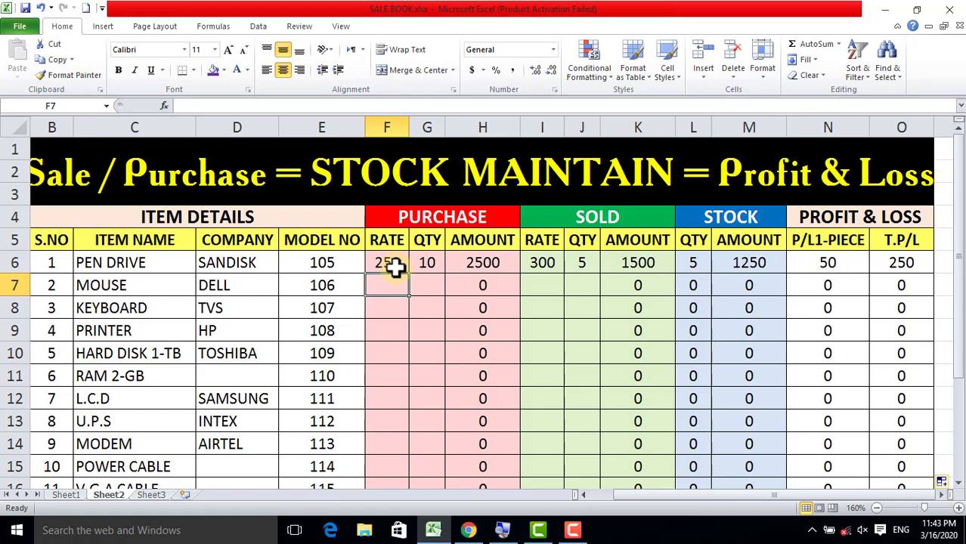
{"action": "type", "text": "100"}
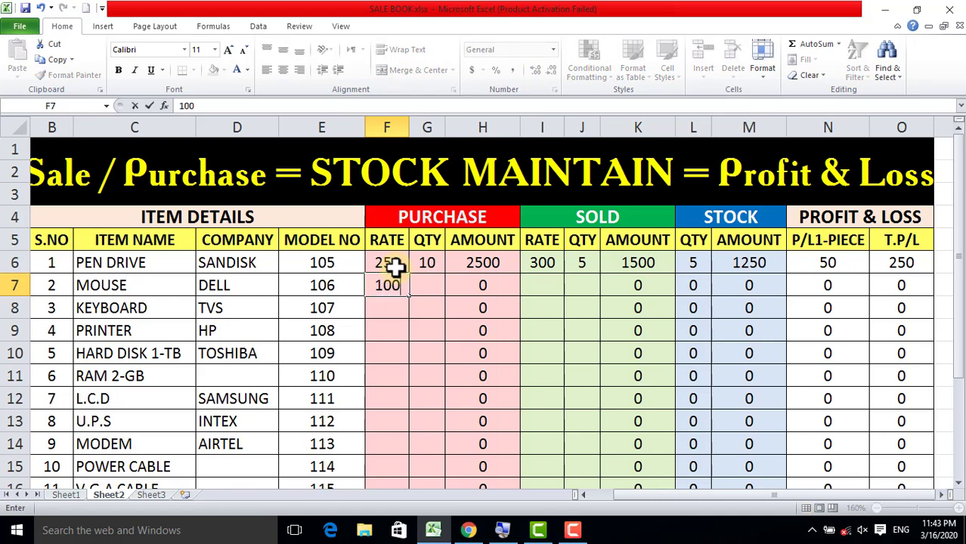
{"action": "key", "text": "Tab"}
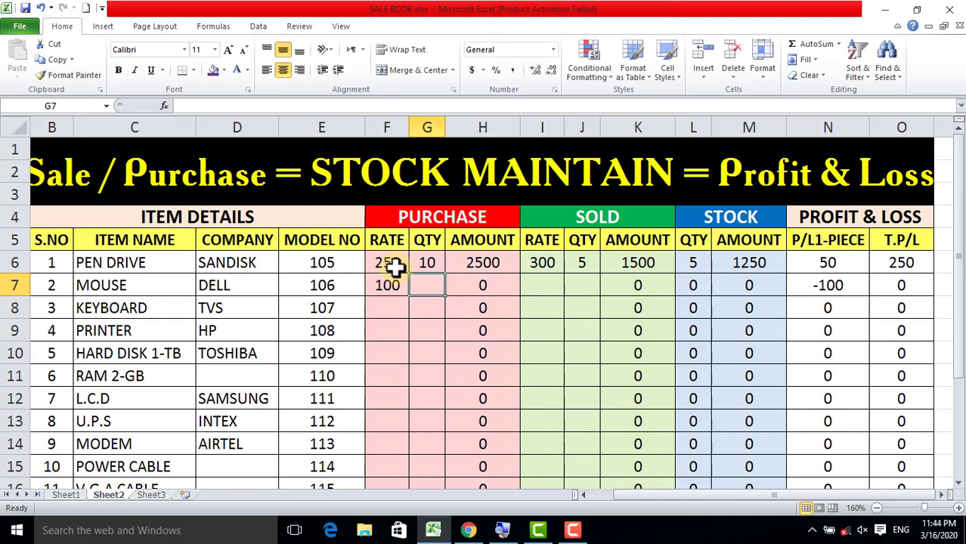
{"action": "type", "text": "5"}
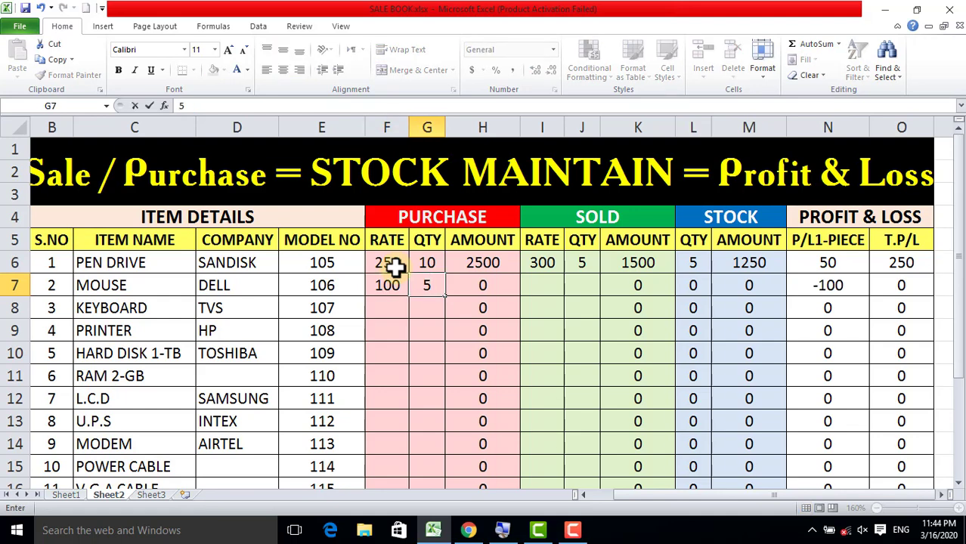
{"action": "key", "text": "Tab"}
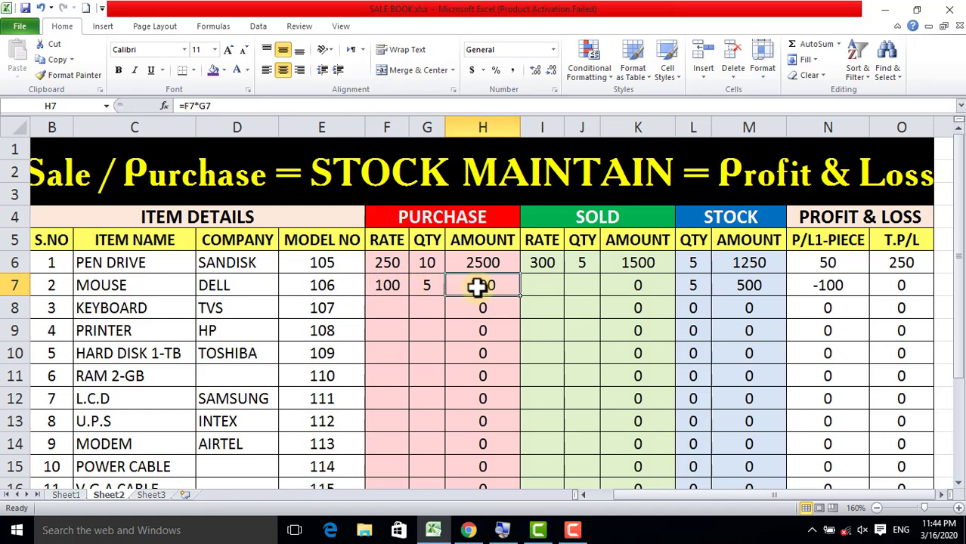
- Enter a sold rate of 200 and a sold quantity of 2 for the mouse in row 7
{"action": "left_click", "coordinate": [535, 285]}
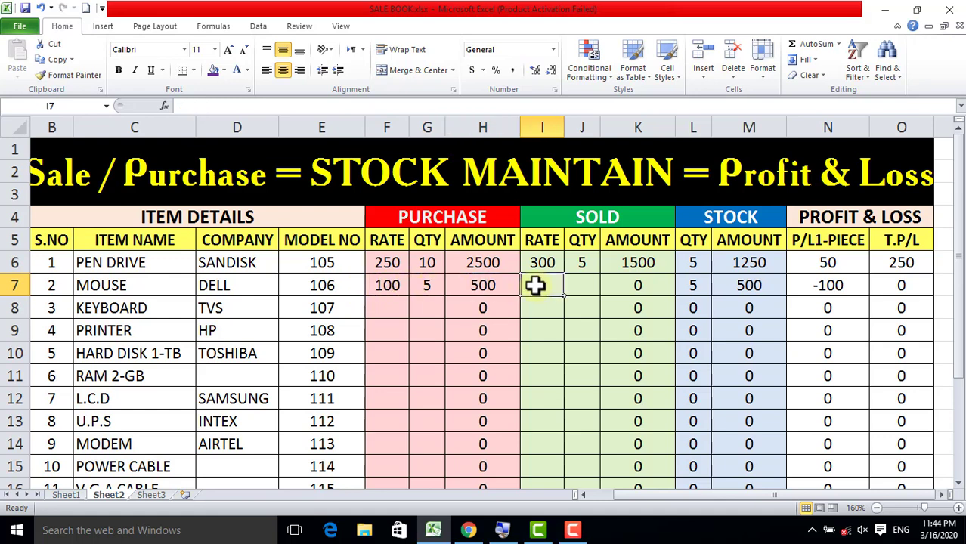
{"action": "type", "text": "200"}
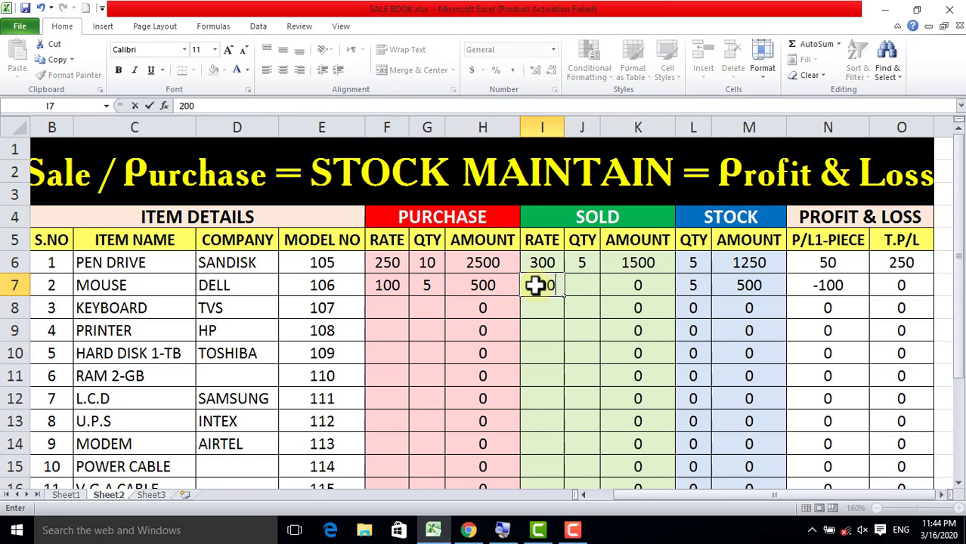
{"action": "key", "text": "Tab"}
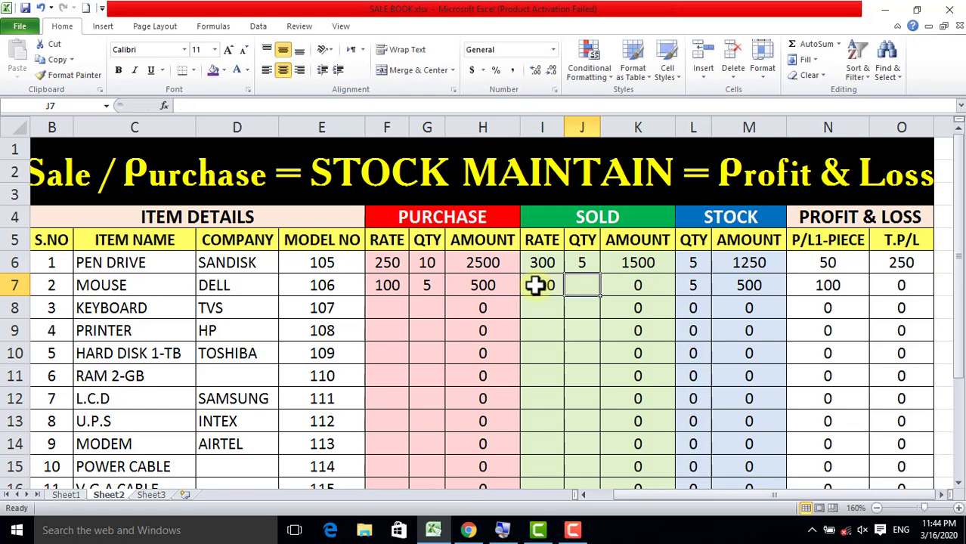
{"action": "type", "text": "2"}
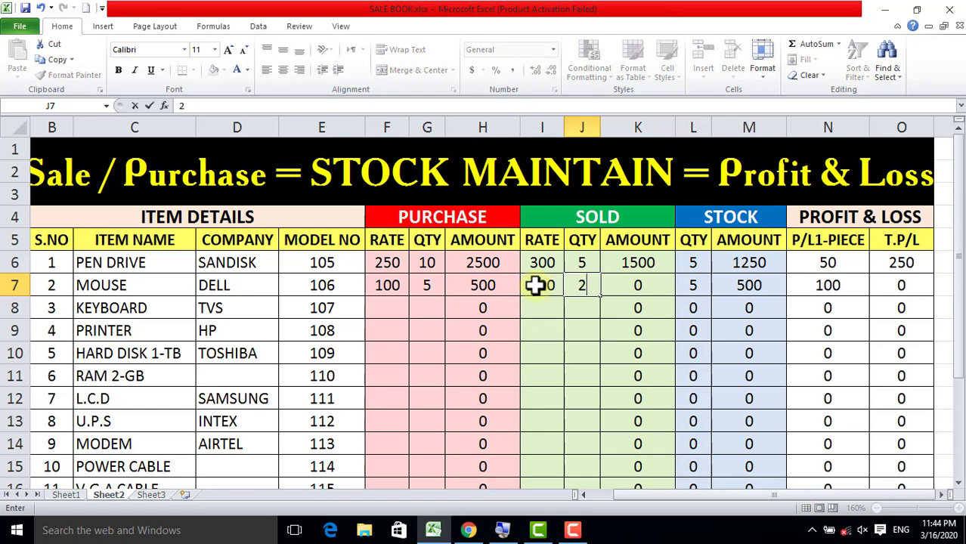
{"action": "key", "text": "Tab"}
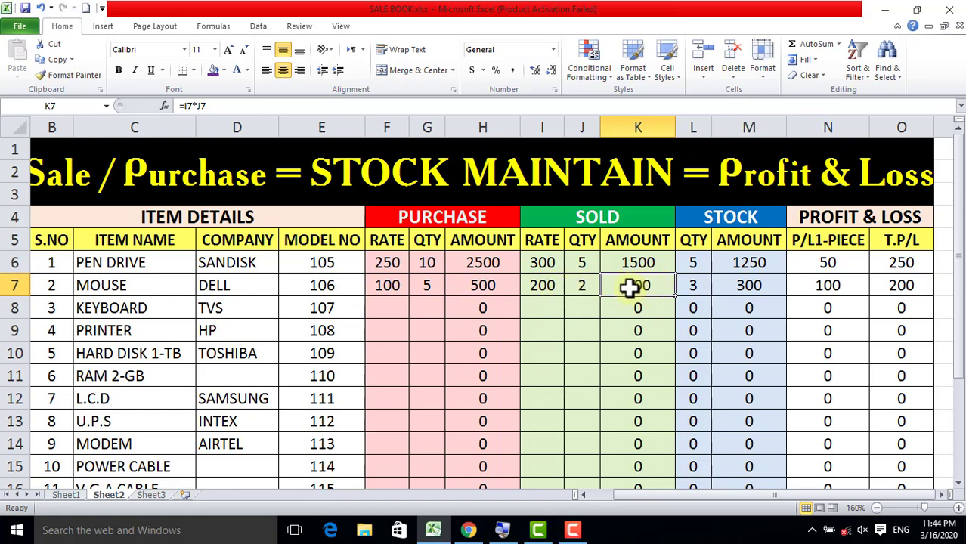
- Check the mouse's stock quantity, stock amount, per-piece and total profit/loss against its purchase and sold rates in row 7
{"action": "left_click", "coordinate": [689, 285]}
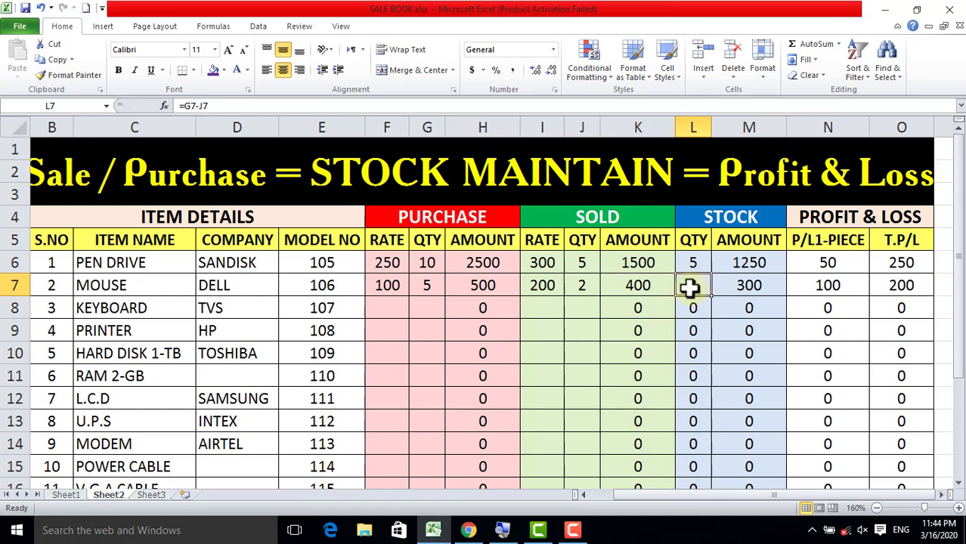
{"action": "left_click", "coordinate": [749, 285]}
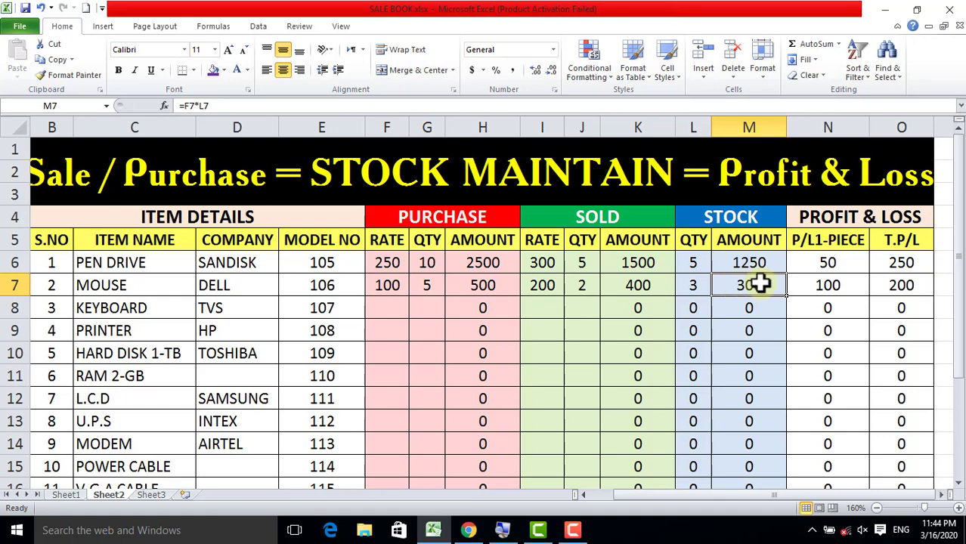
{"action": "left_click", "coordinate": [834, 286]}
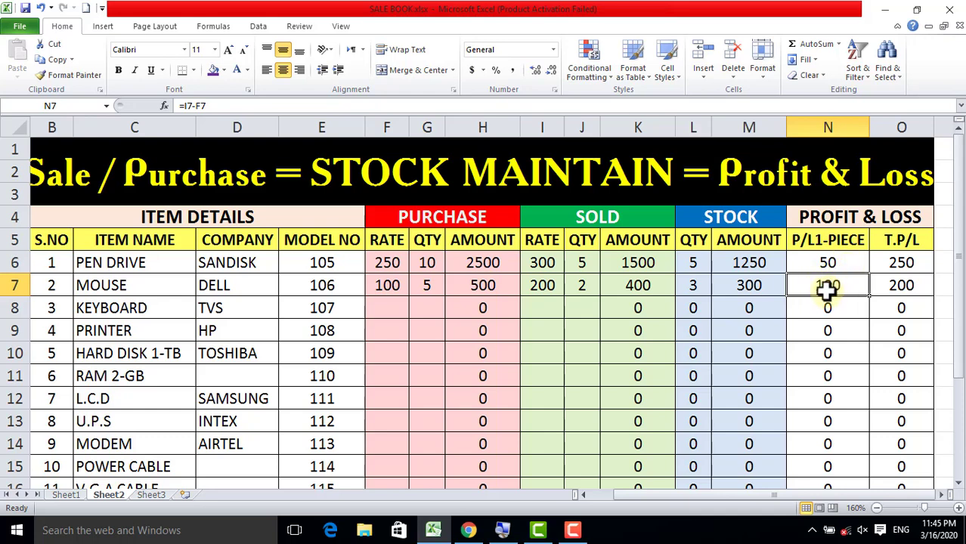
{"action": "left_click", "coordinate": [395, 286]}
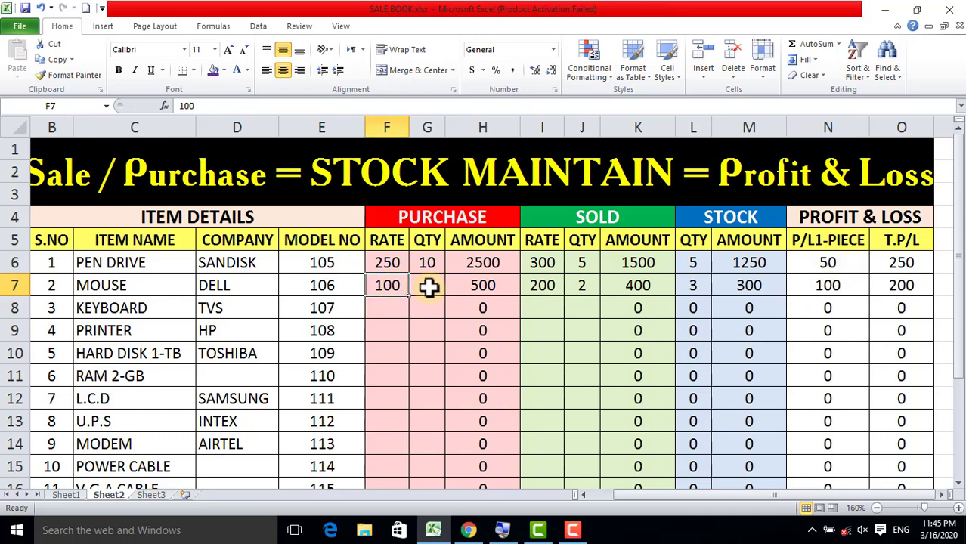
{"action": "left_click", "coordinate": [543, 286]}
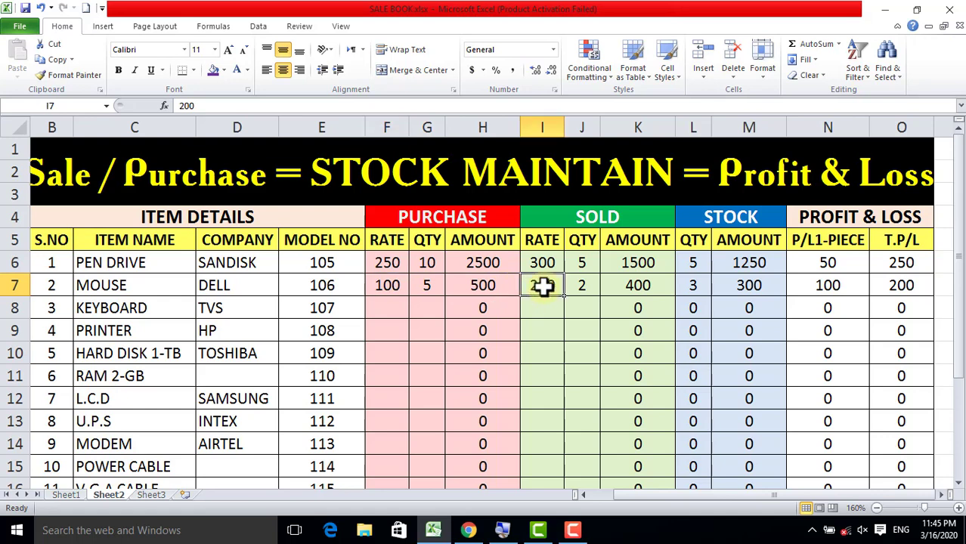
{"action": "left_click", "coordinate": [853, 285]}
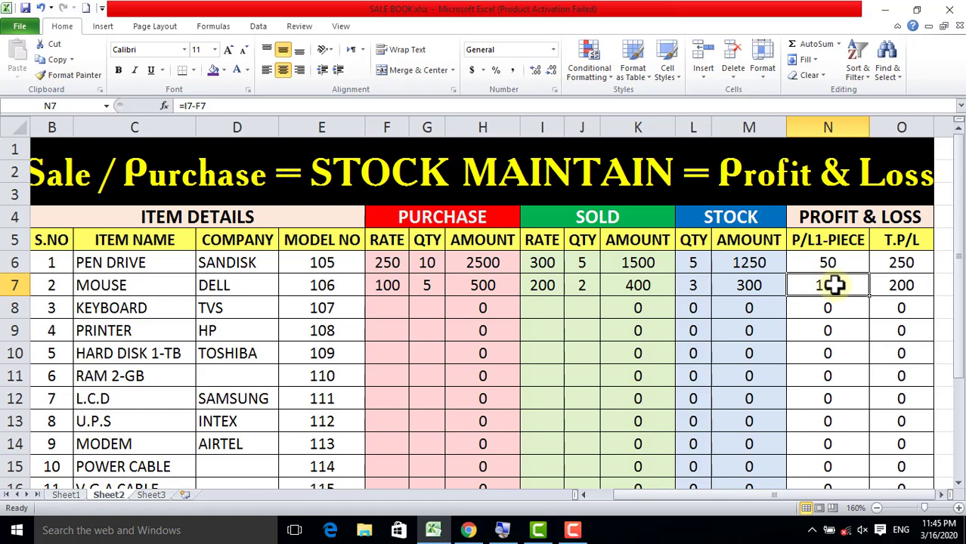
{"action": "left_click", "coordinate": [892, 285]}
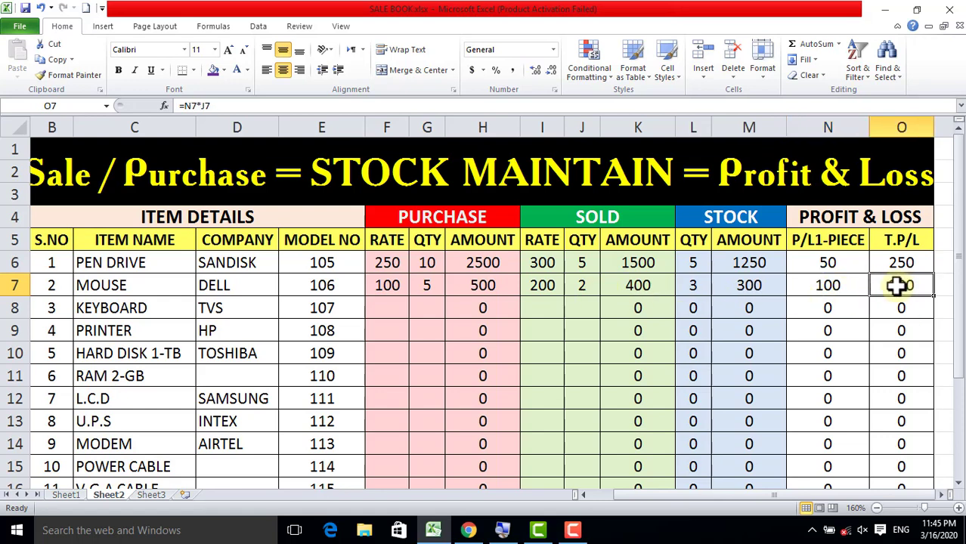
- Enter a purchase rate of 250 and a purchase quantity of 2 for the keyboard in row 8
{"action": "left_click", "coordinate": [387, 309]}
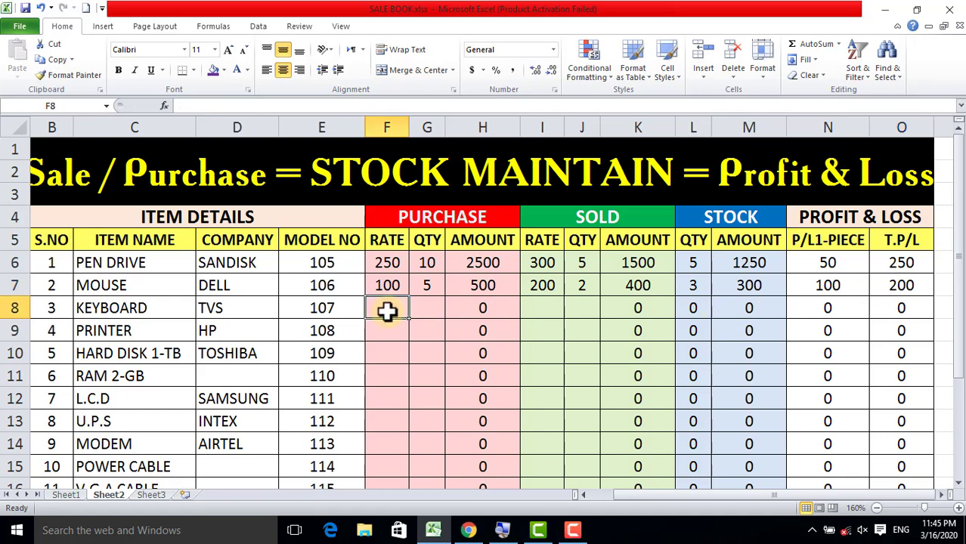
{"action": "type", "text": "250"}
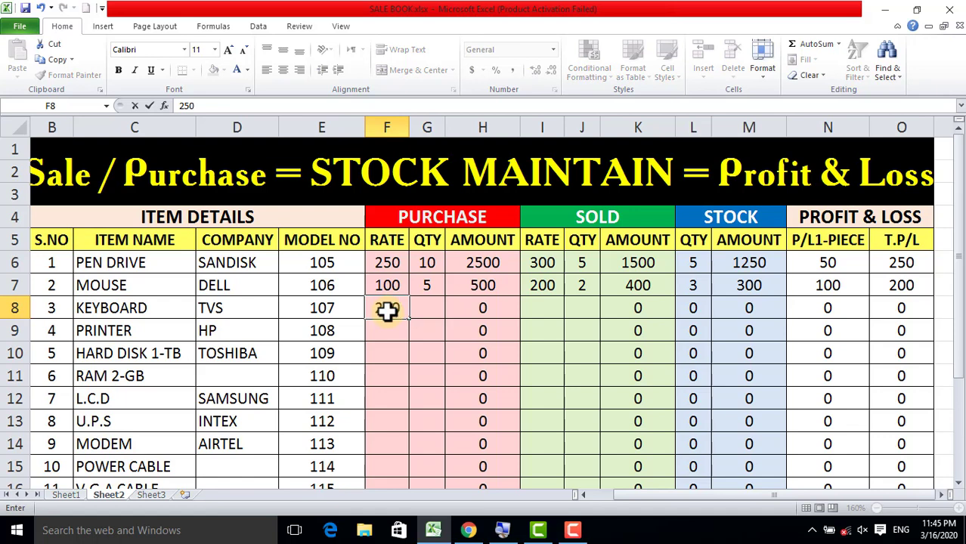
{"action": "key", "text": "Tab"}
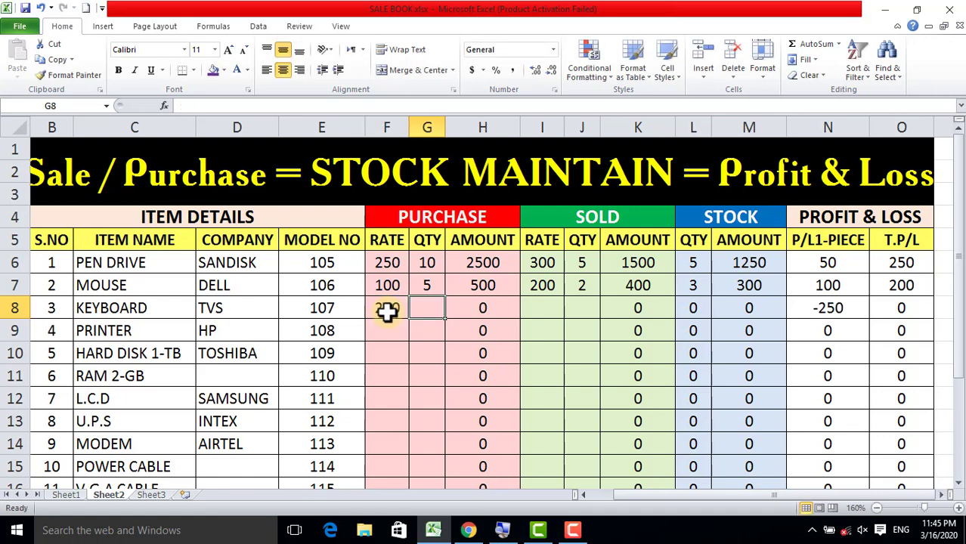
{"action": "type", "text": "2"}
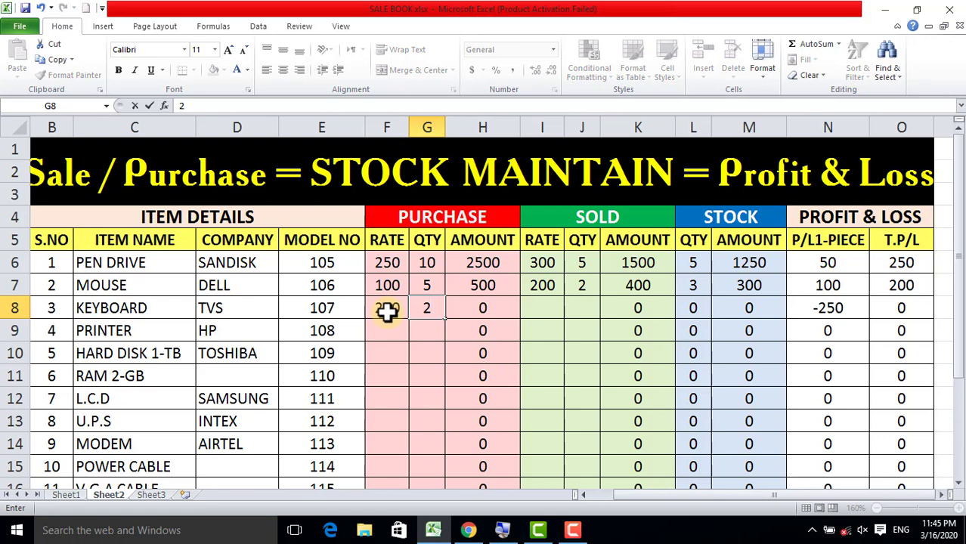
{"action": "key", "text": "Tab"}
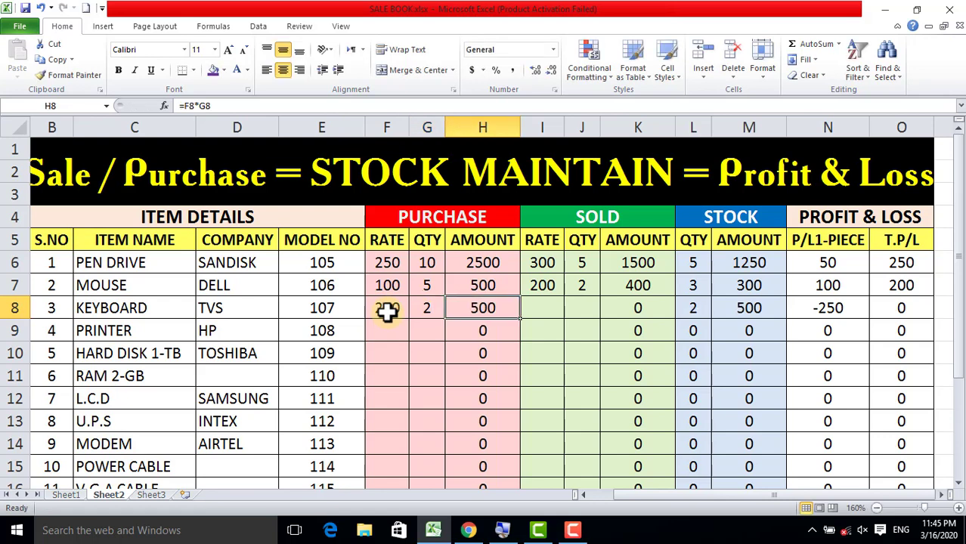
- Enter a sold rate of 200 and a sold quantity of 2 for the keyboard in row 8
{"action": "key", "text": "Tab"}
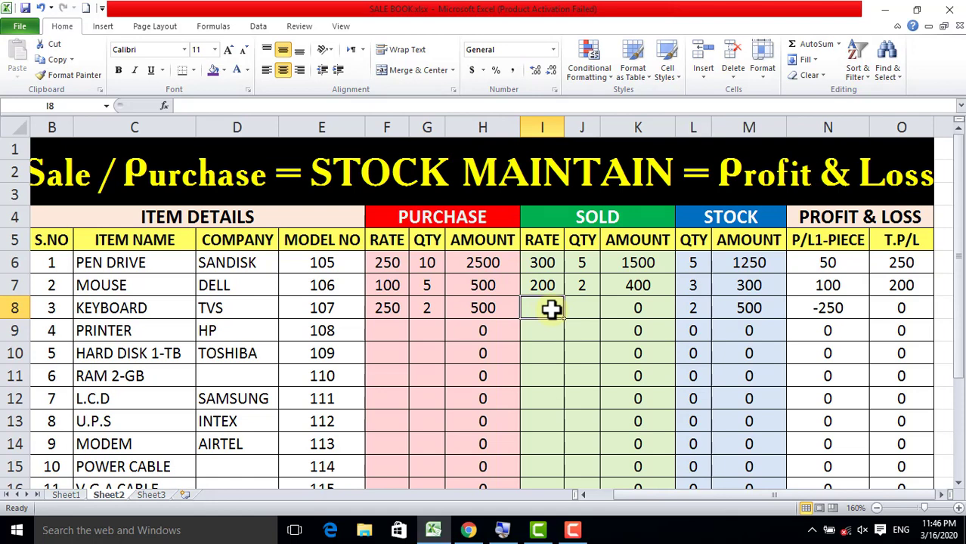
{"action": "type", "text": "200"}
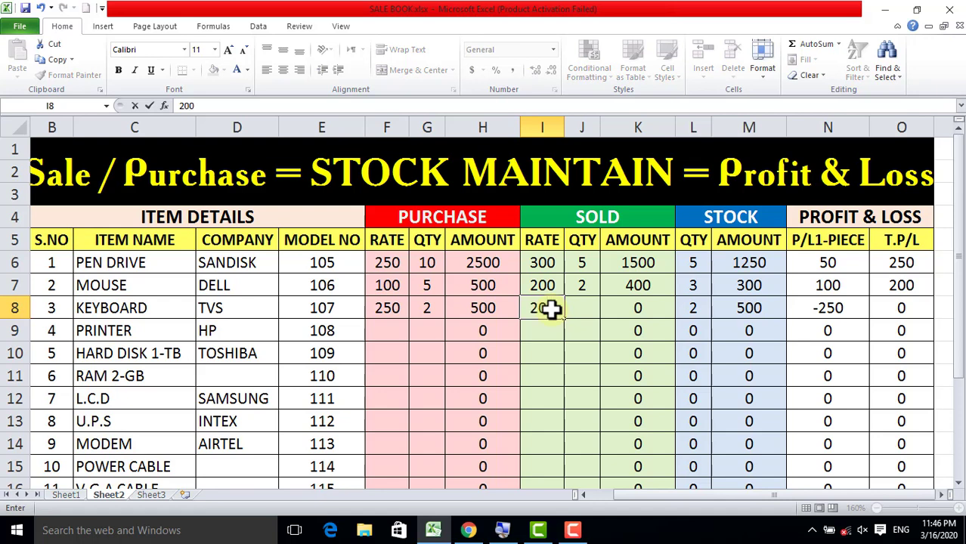
{"action": "key", "text": "Tab"}
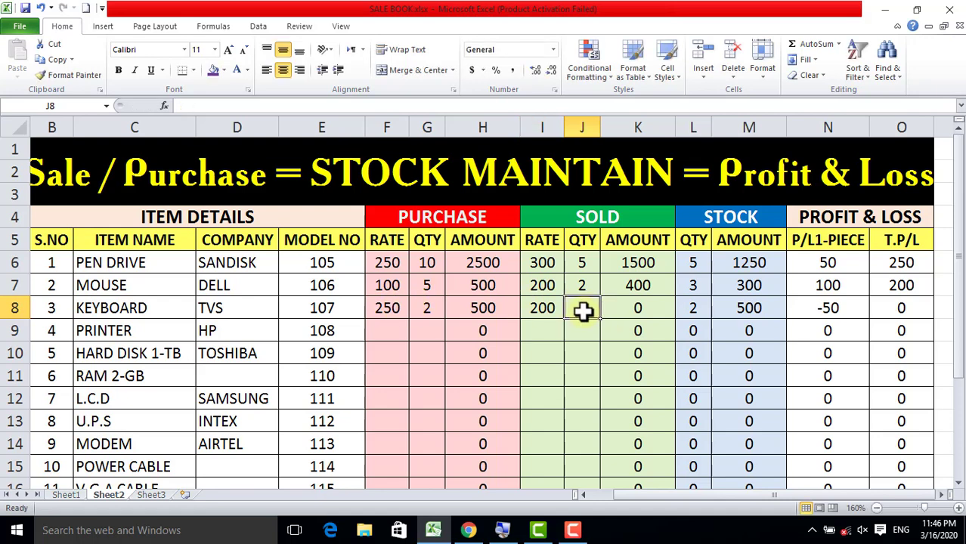
{"action": "type", "text": "2"}
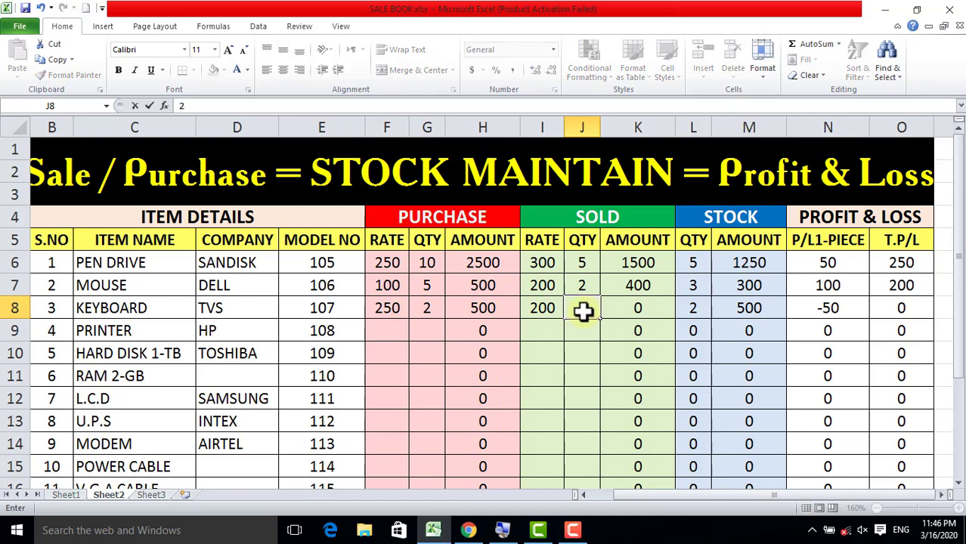
{"action": "key", "text": "Tab"}
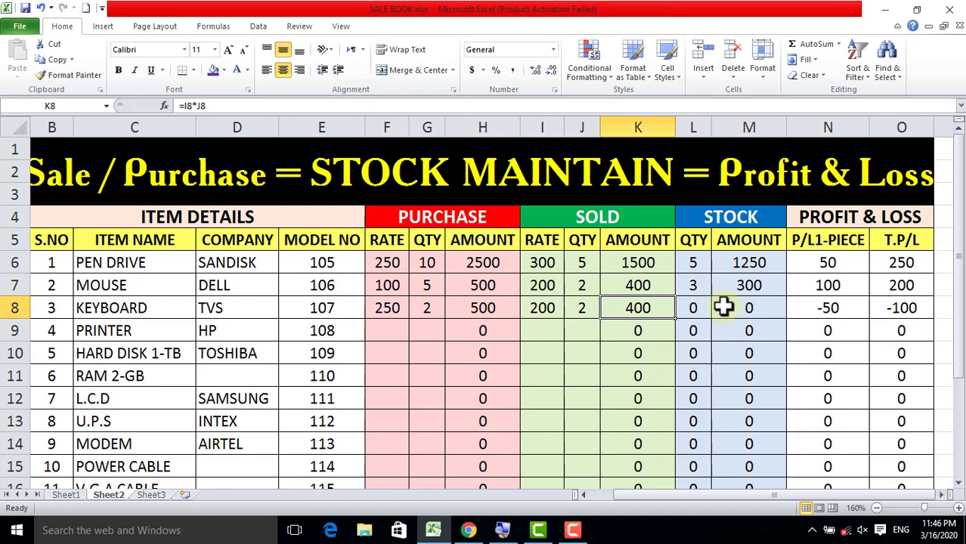
- Check the keyboard's per-piece and total profit/loss in N8 and O8, and review the sheet as a whole
{"action": "left_click", "coordinate": [821, 308]}
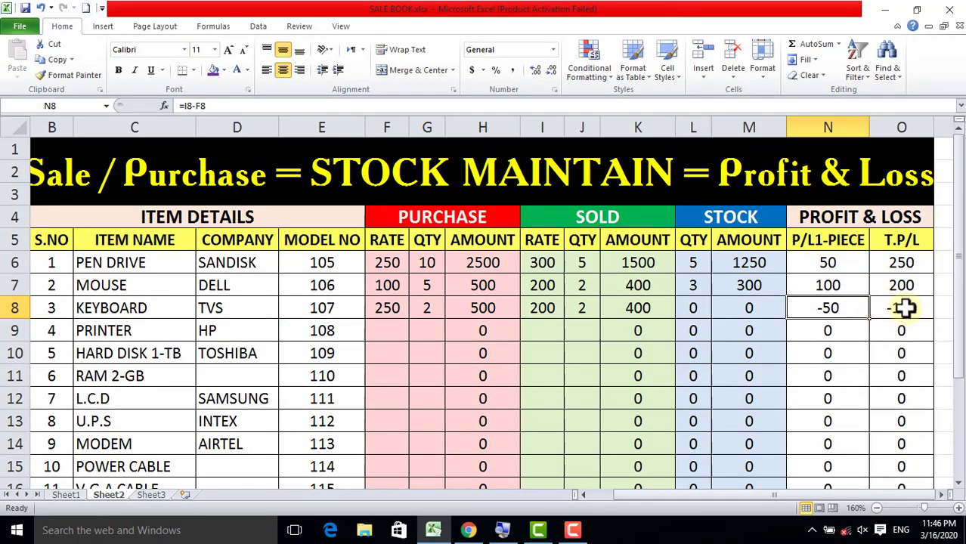
{"action": "left_click", "coordinate": [905, 307]}
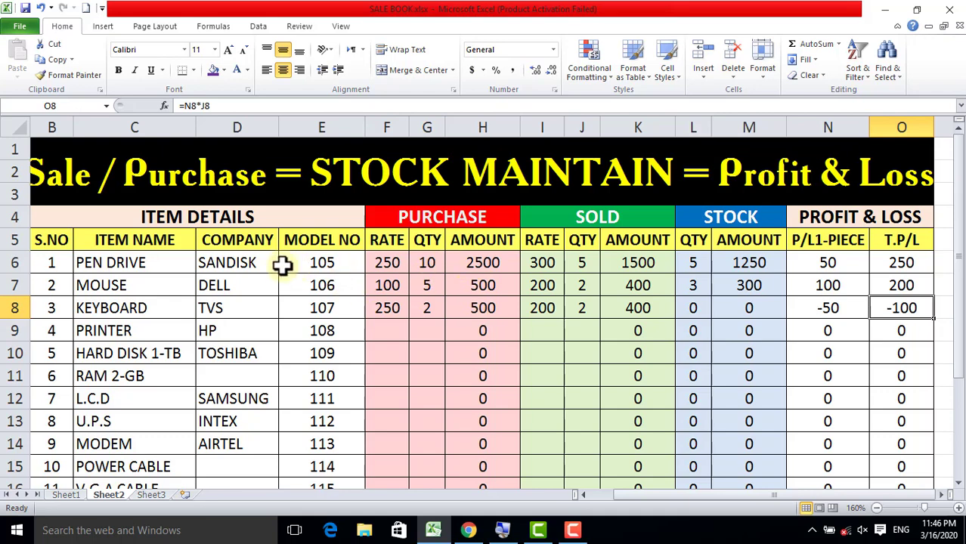
{"action": "scroll", "coordinate": [305, 254], "scroll_direction": "down", "scroll_amount": 1}
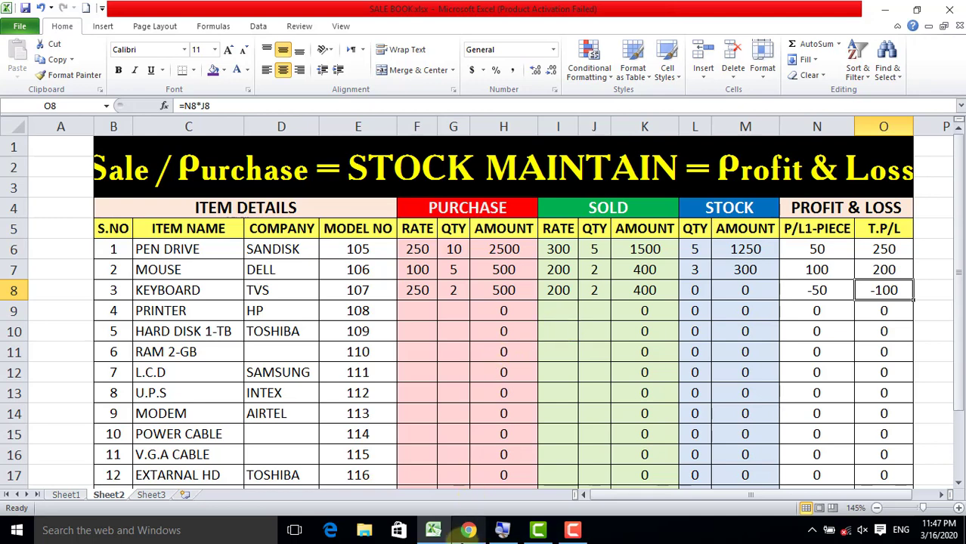
- Switch to Chrome and view the subscription and notification options on the open YouTube channel page
{"action": "left_click", "coordinate": [463, 530]}
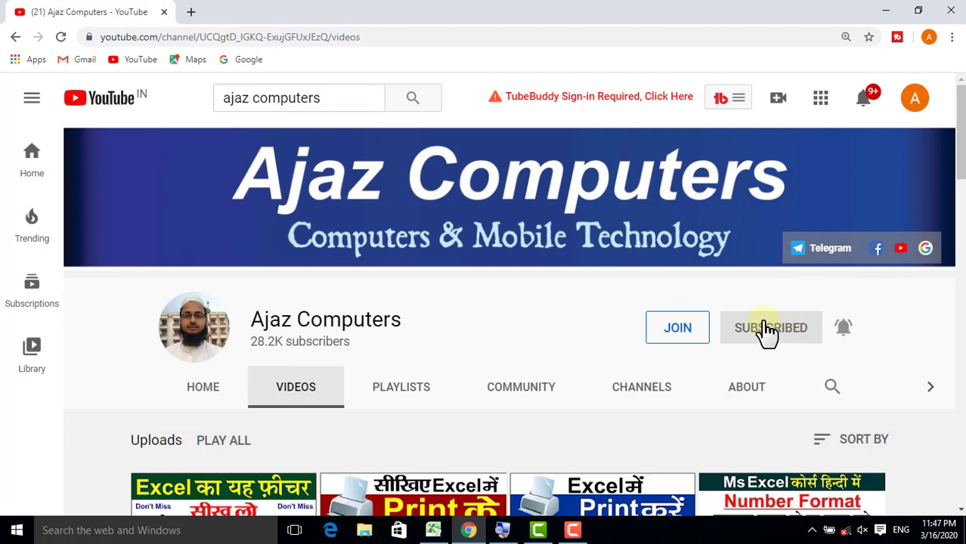
{"action": "left_click", "coordinate": [843, 327]}
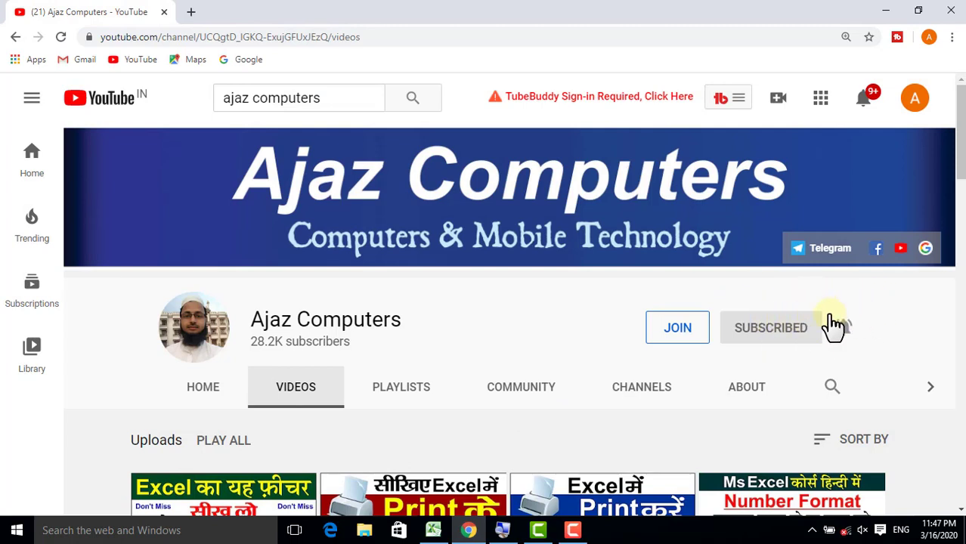